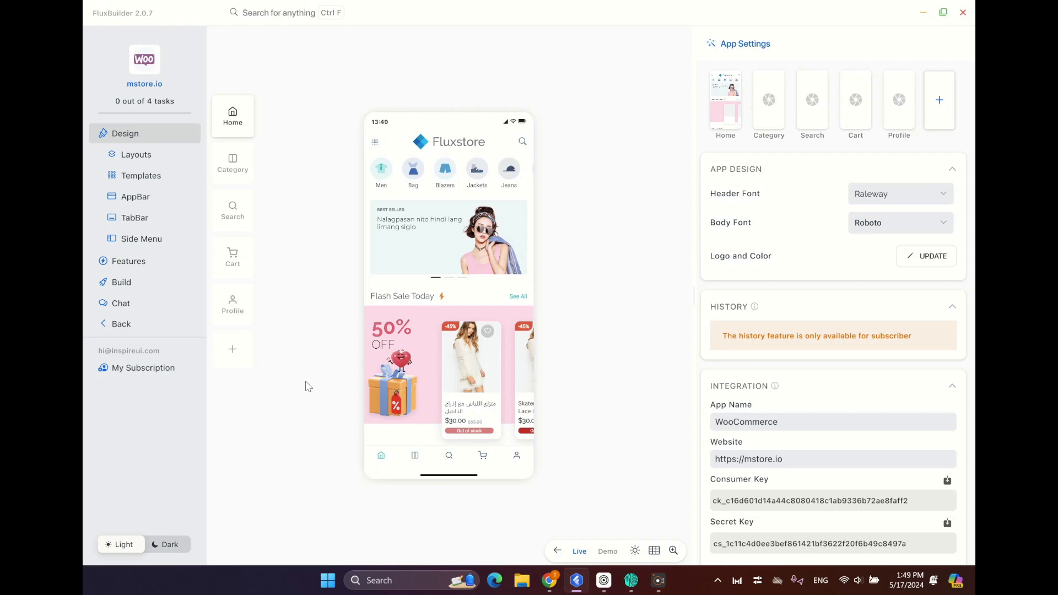
Add an Instagram Story widget to the Home screen layout, save it, and place it directly below Category.
{"action": "left_click", "coordinate": [237, 121]}
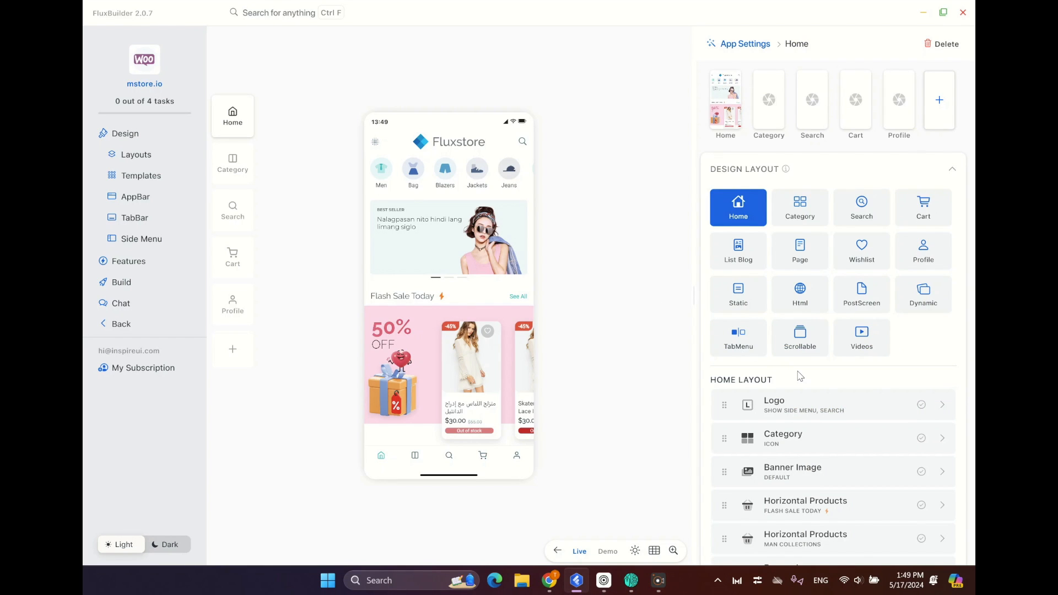
{"action": "scroll", "coordinate": [800, 376], "scroll_direction": "down", "scroll_amount": 6}
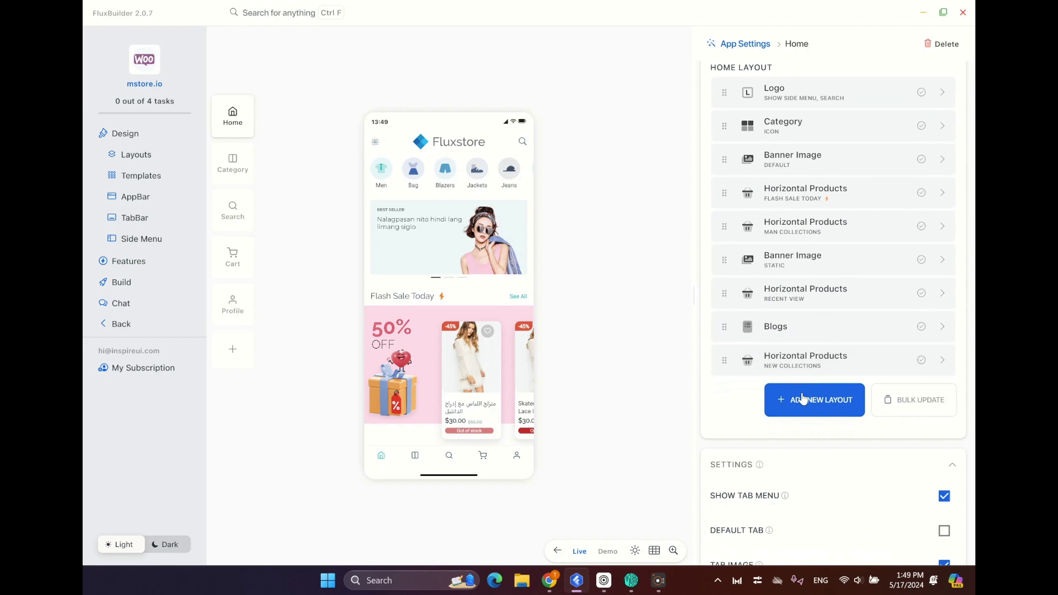
{"action": "left_click", "coordinate": [821, 401]}
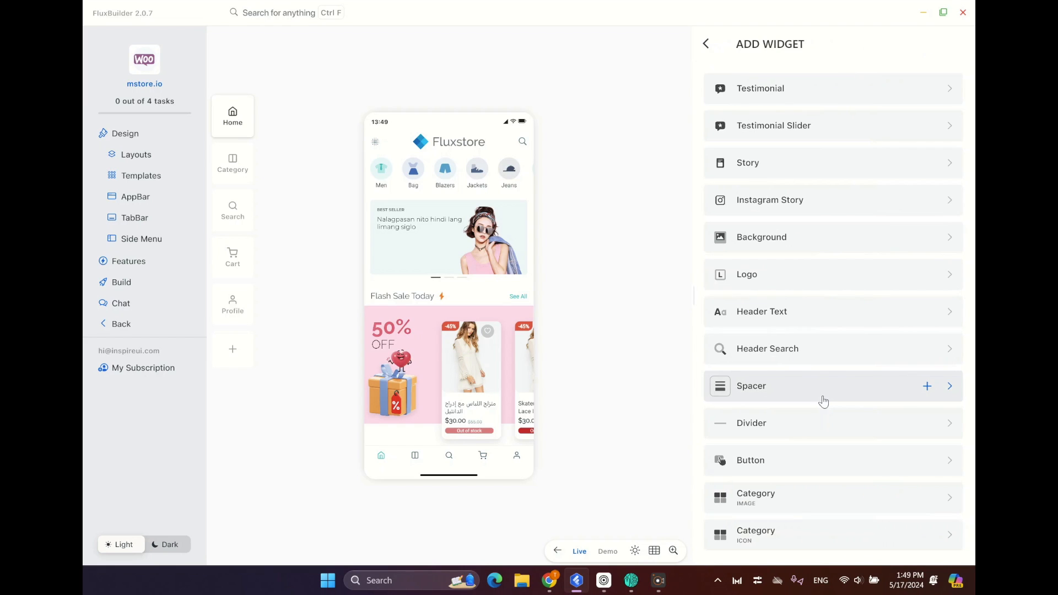
{"action": "left_click", "coordinate": [810, 207]}
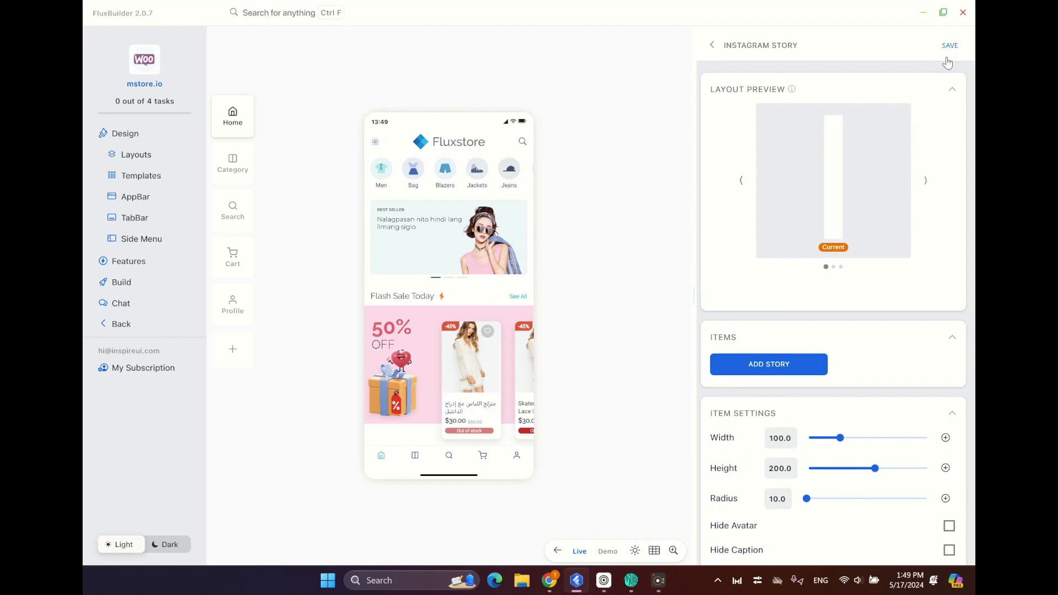
{"action": "left_click", "coordinate": [951, 48]}
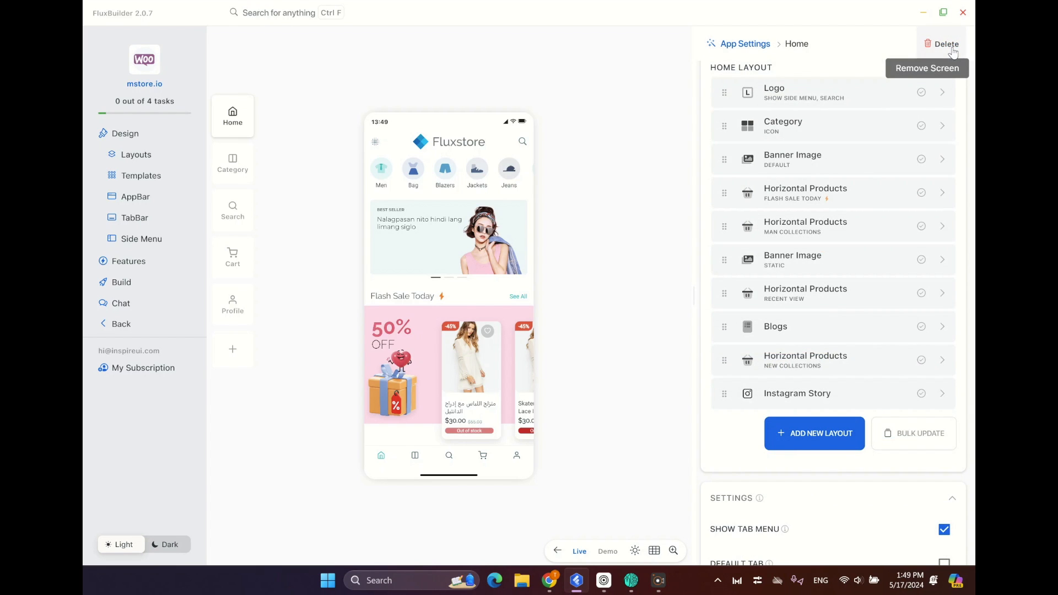
{"action": "left_click_drag", "start_coordinate": [770, 396], "coordinate": [759, 160]}
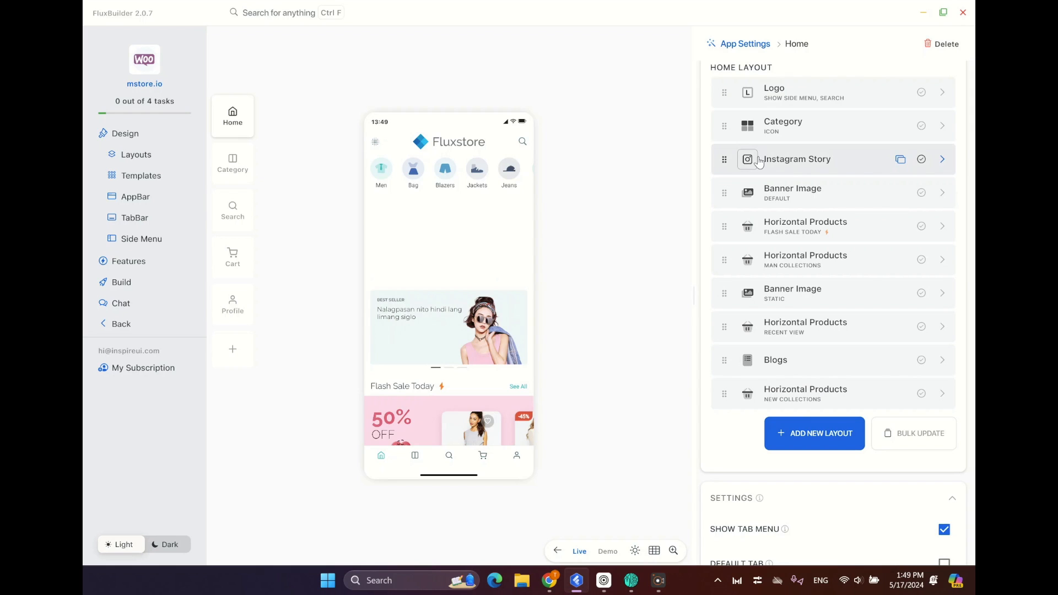
Add a story to the Instagram Story widget and upload filip-zmzevic-q32Rb7w0ui8-unsplash.jpg as its image through Imgur.
{"action": "left_click", "coordinate": [943, 160]}
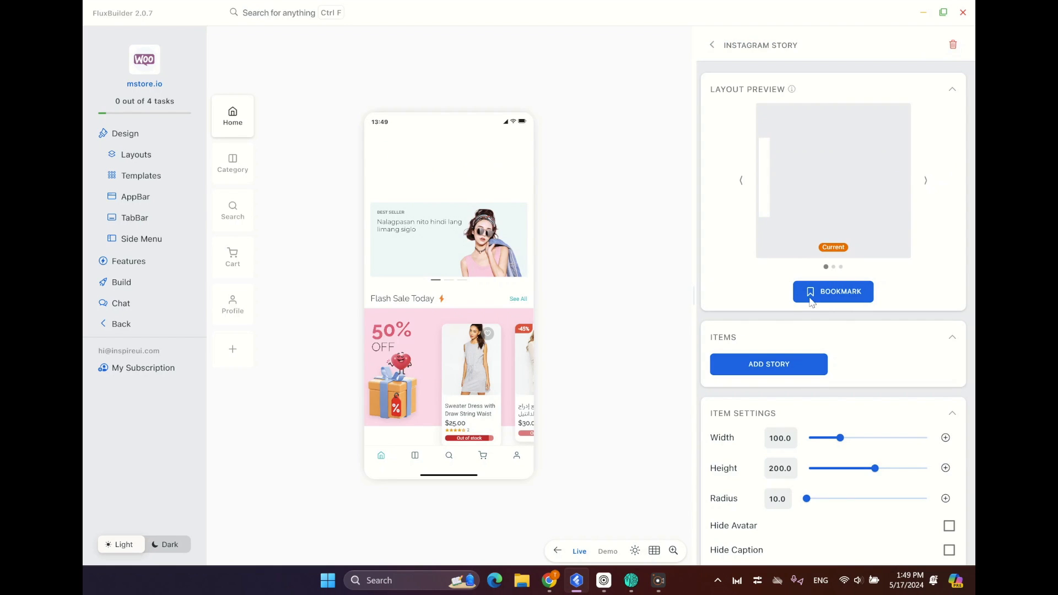
{"action": "left_click", "coordinate": [752, 366]}
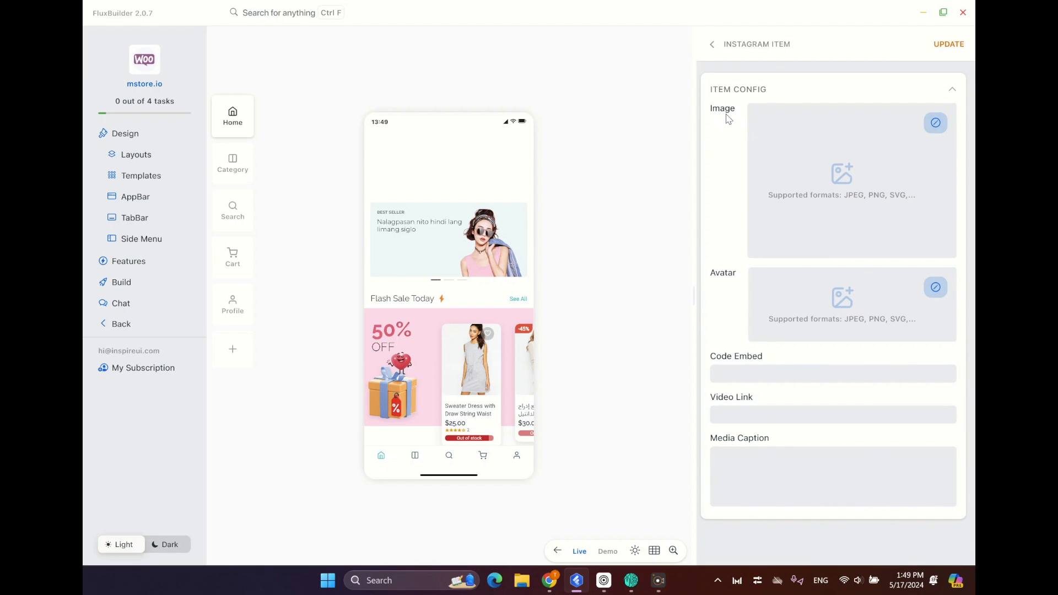
{"action": "left_click", "coordinate": [935, 122]}
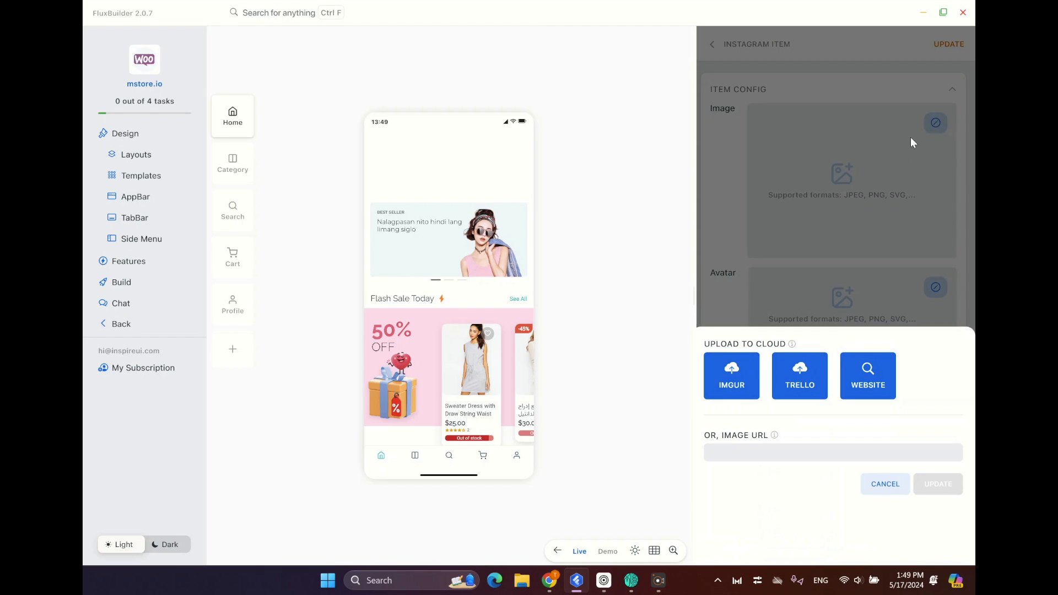
{"action": "left_click", "coordinate": [723, 373]}
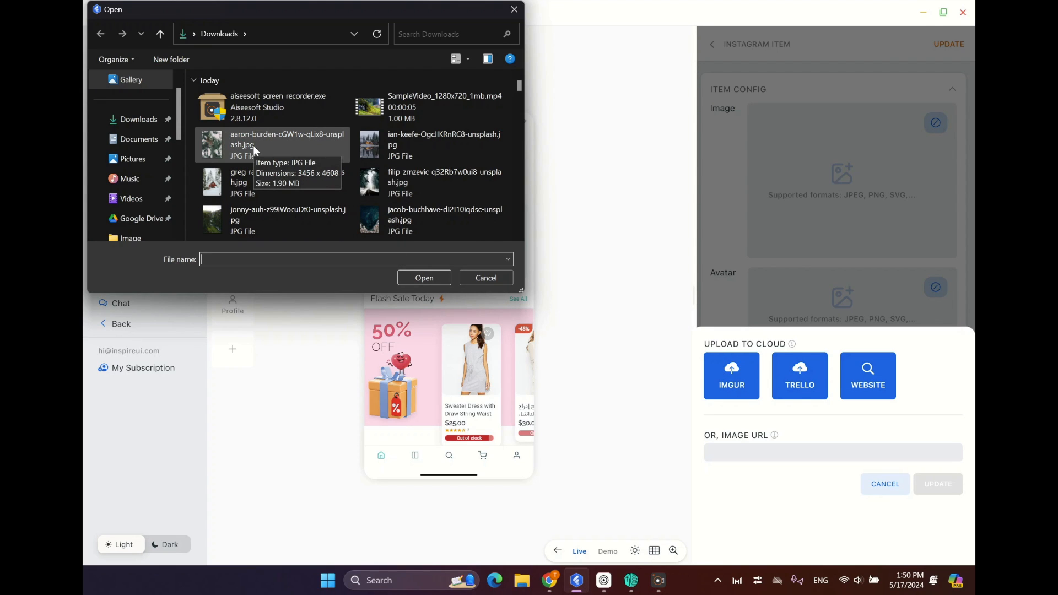
{"action": "left_click", "coordinate": [370, 188]}
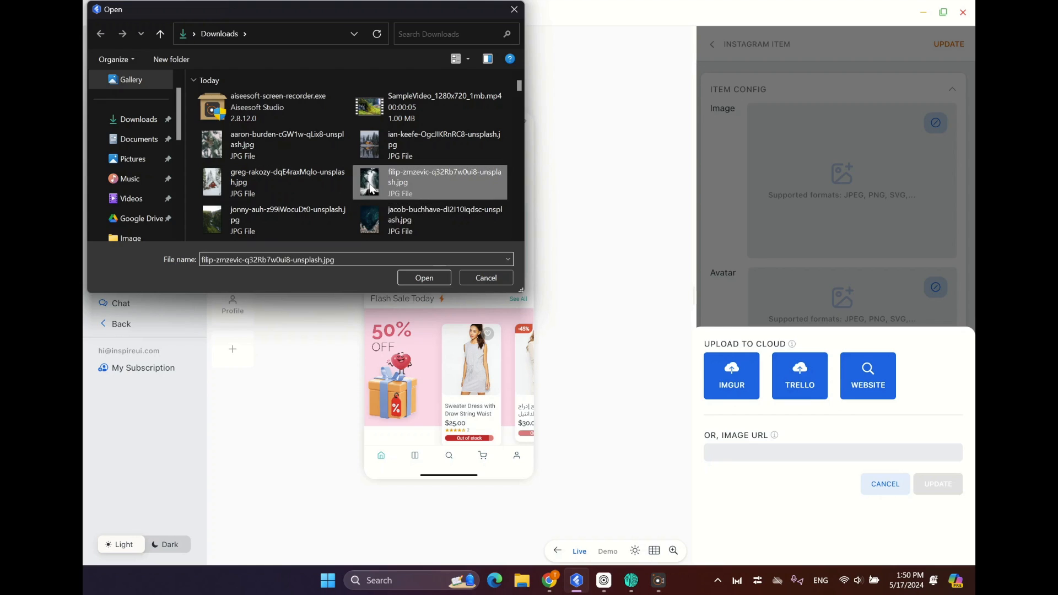
{"action": "double_click", "coordinate": [370, 188]}
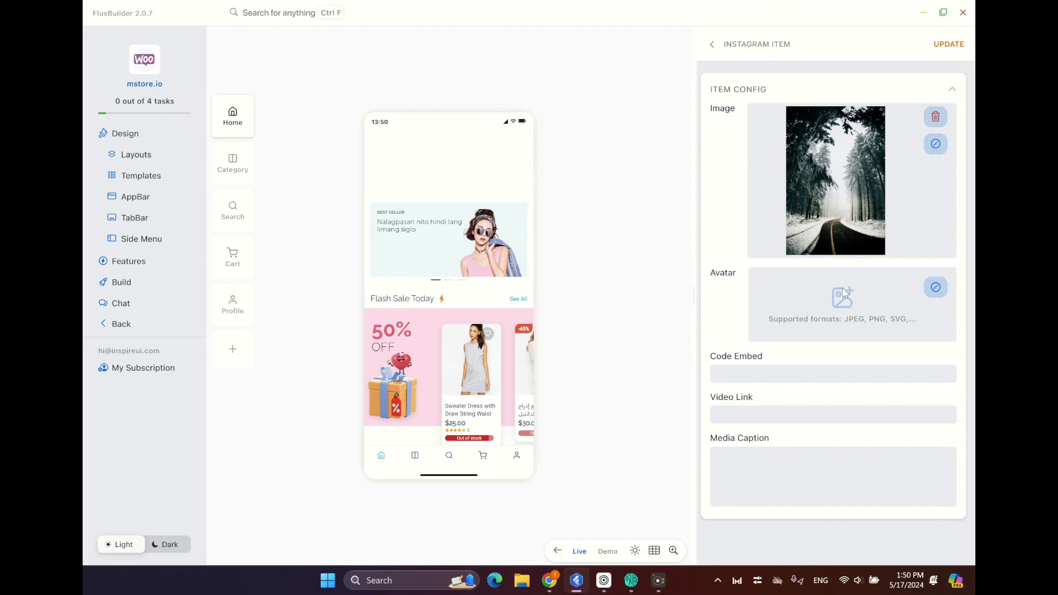
Upload greg-rakozy-dqE4raxMqlo-unsplash.jpg through Imgur as the first story's avatar.
{"action": "left_click", "coordinate": [934, 287]}
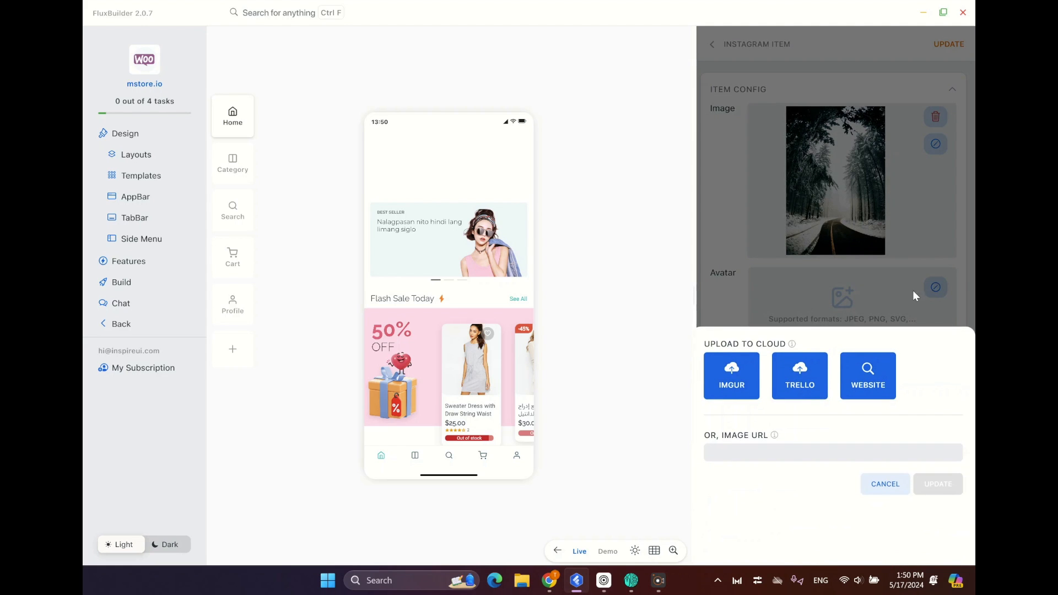
{"action": "left_click", "coordinate": [743, 377]}
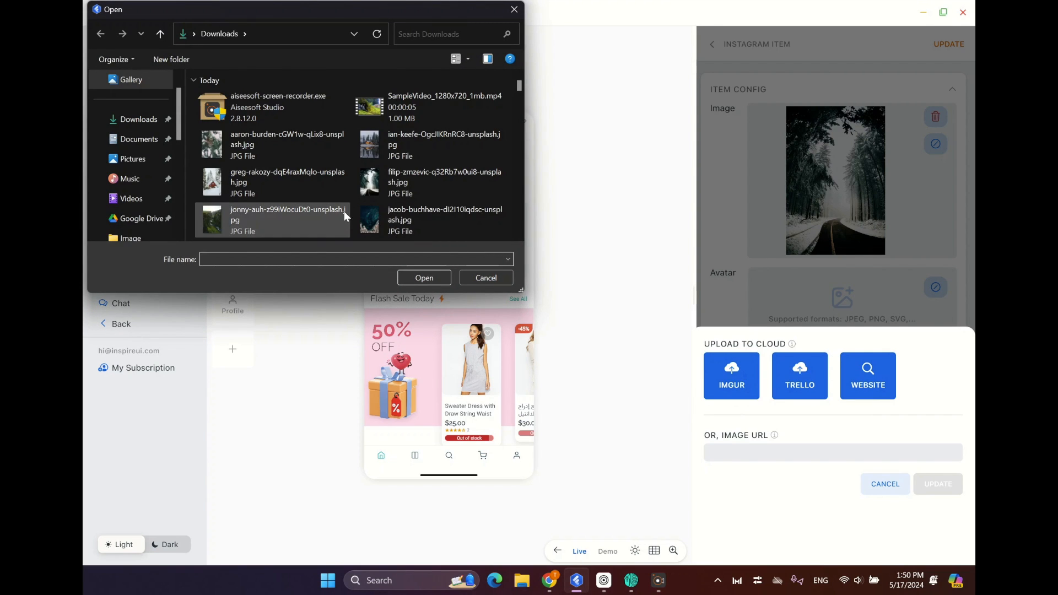
{"action": "left_click", "coordinate": [272, 186]}
{"action": "left_click", "coordinate": [442, 276]}
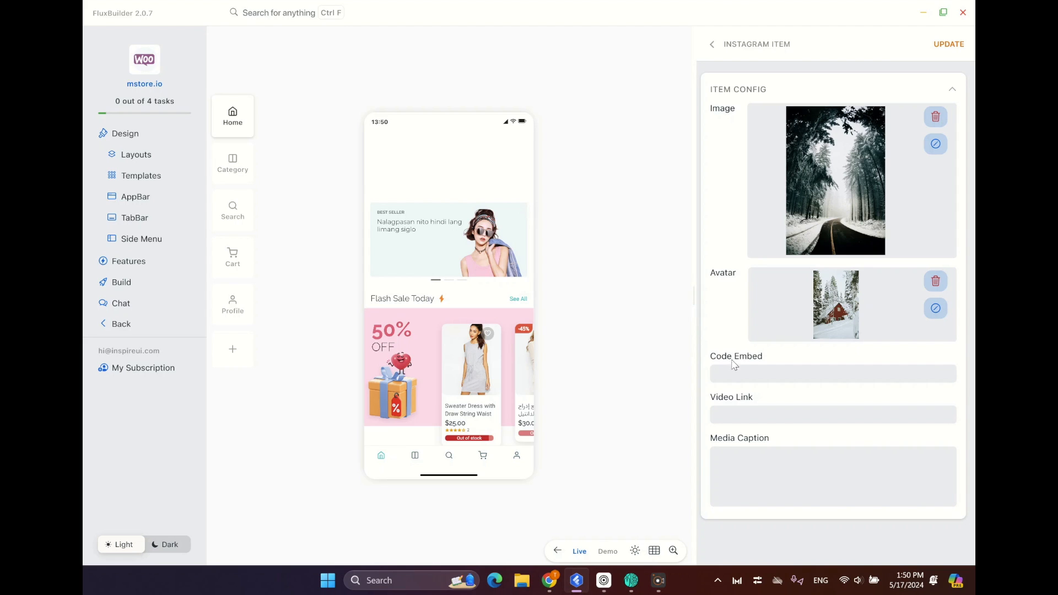
Switch to Chrome, open the first #winterlandscape top post on Instagram, and copy the post code C3wJGc2s8ND from its URL.
{"action": "left_click", "coordinate": [547, 588]}
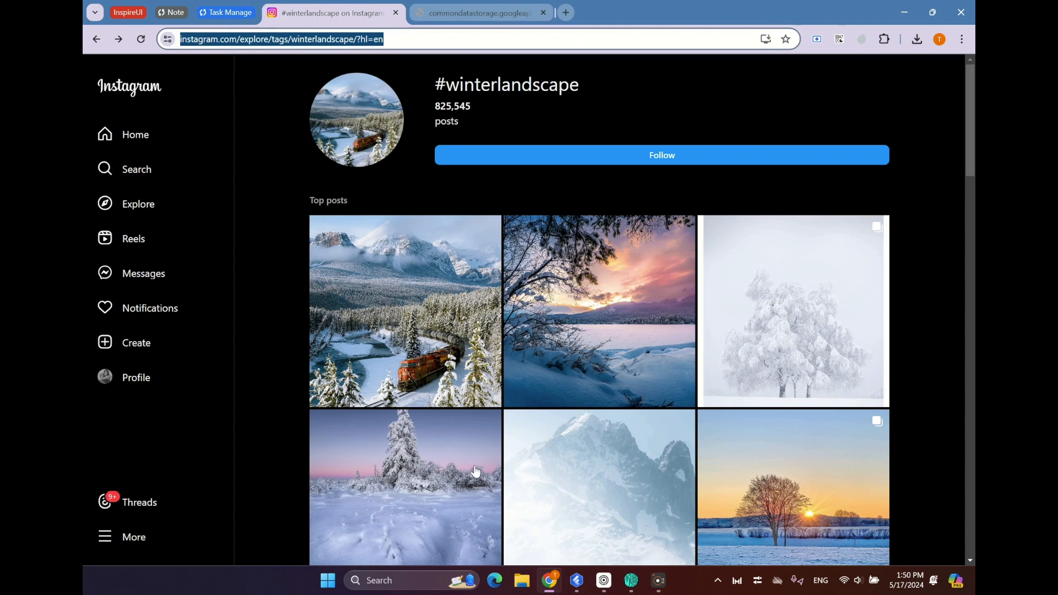
{"action": "left_click", "coordinate": [402, 350]}
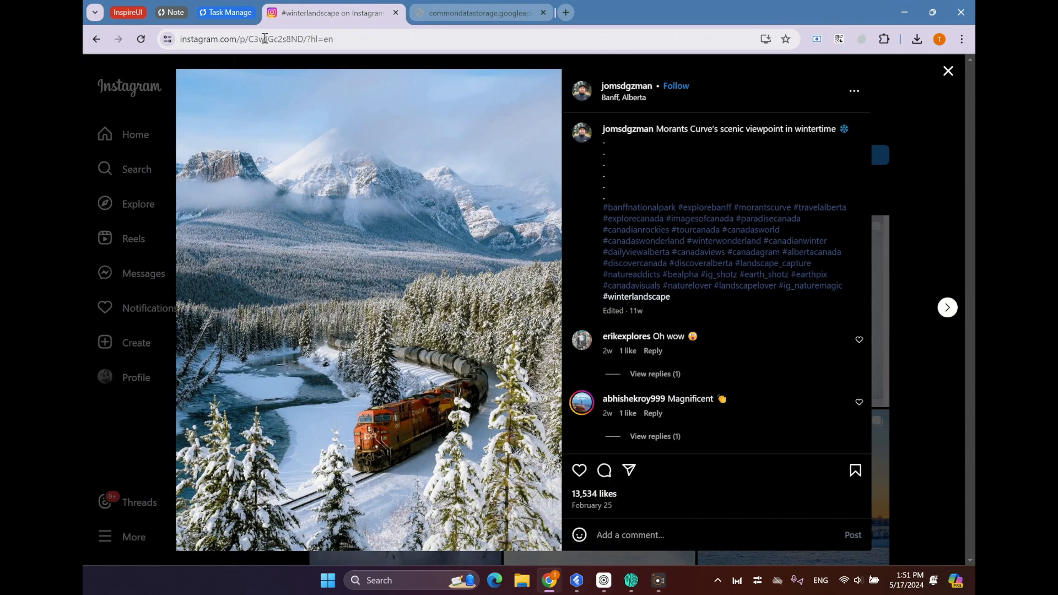
{"action": "left_click", "coordinate": [249, 37]}
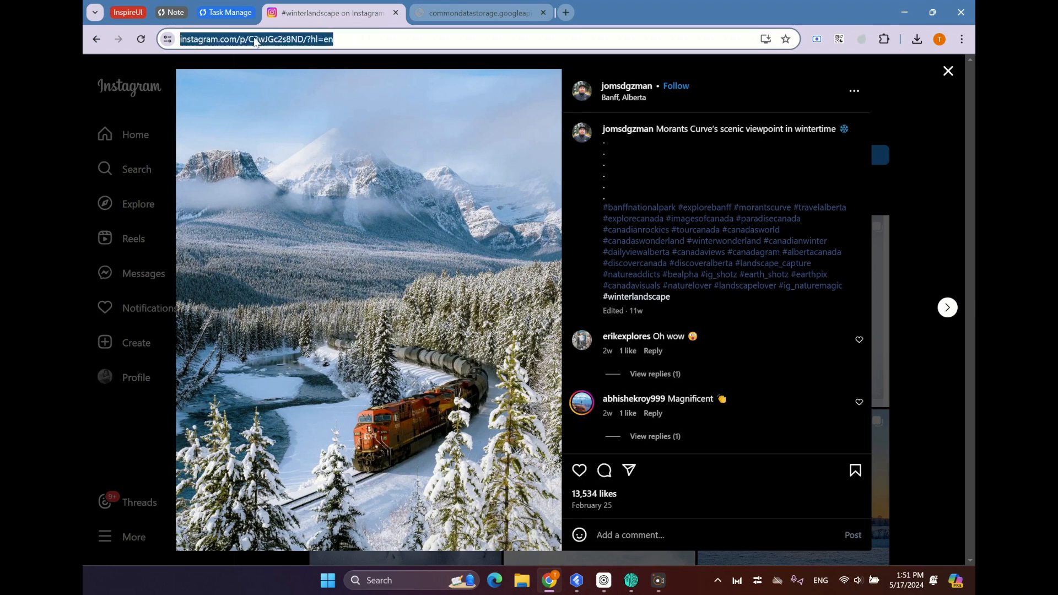
{"action": "left_click", "coordinate": [256, 43]}
{"action": "left_click_drag", "start_coordinate": [298, 37], "coordinate": [353, 42]}
{"action": "key", "text": "ctrl+c"}
{"action": "right_click", "coordinate": [352, 44]}
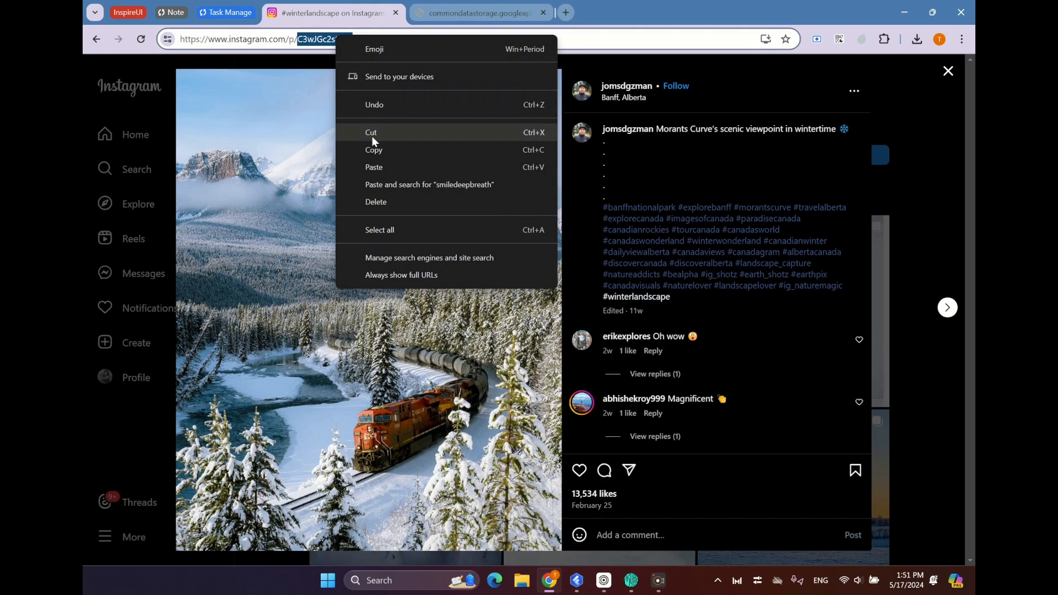
{"action": "left_click", "coordinate": [372, 147]}
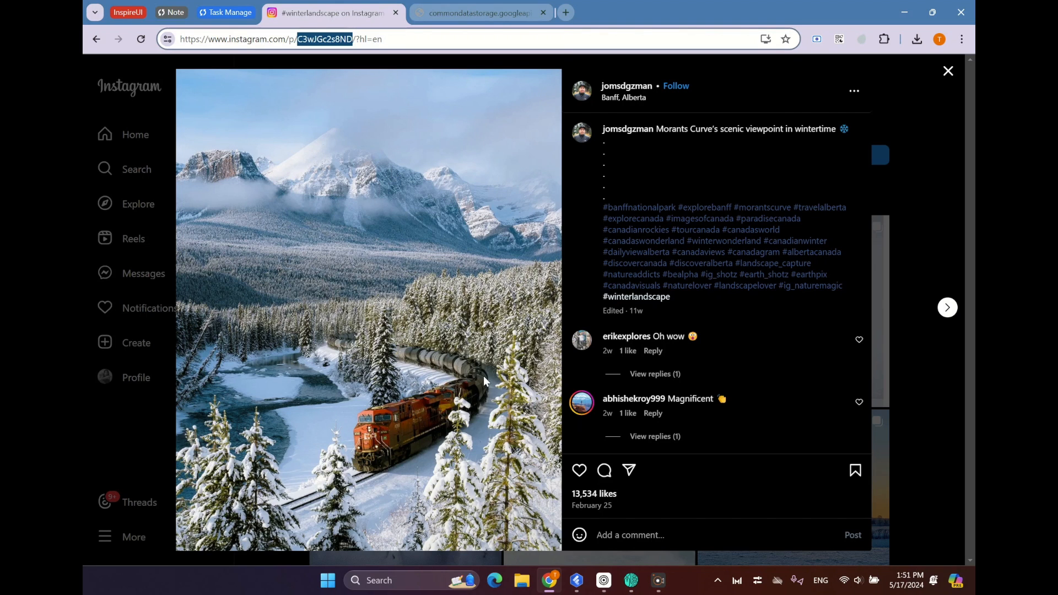
Return to FluxBuilder, paste C3wJGc2s8ND as the story's Code Embed, and update the story item.
{"action": "left_click", "coordinate": [576, 581]}
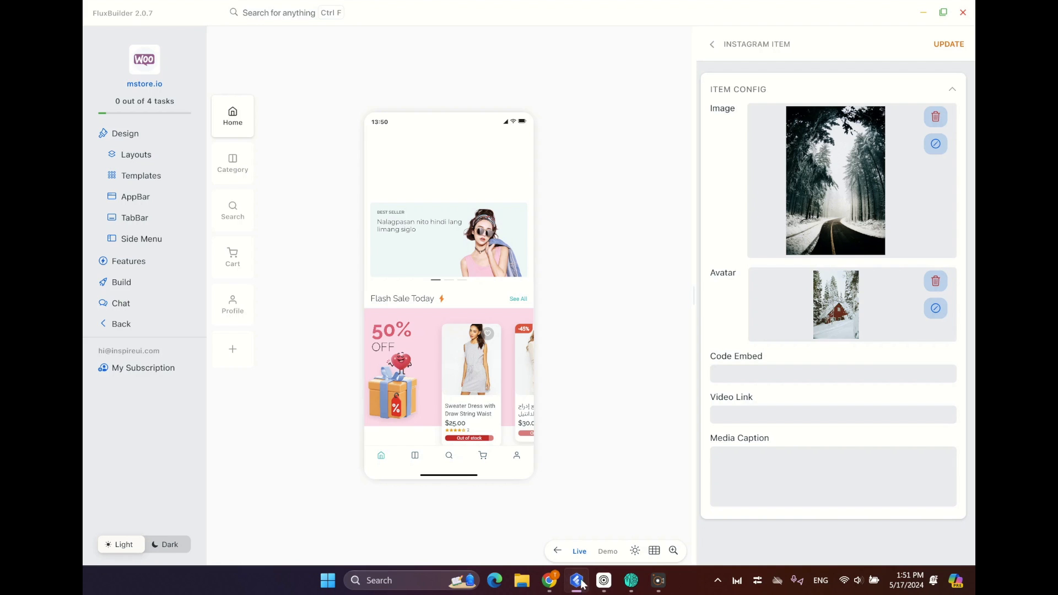
{"action": "right_click", "coordinate": [746, 378]}
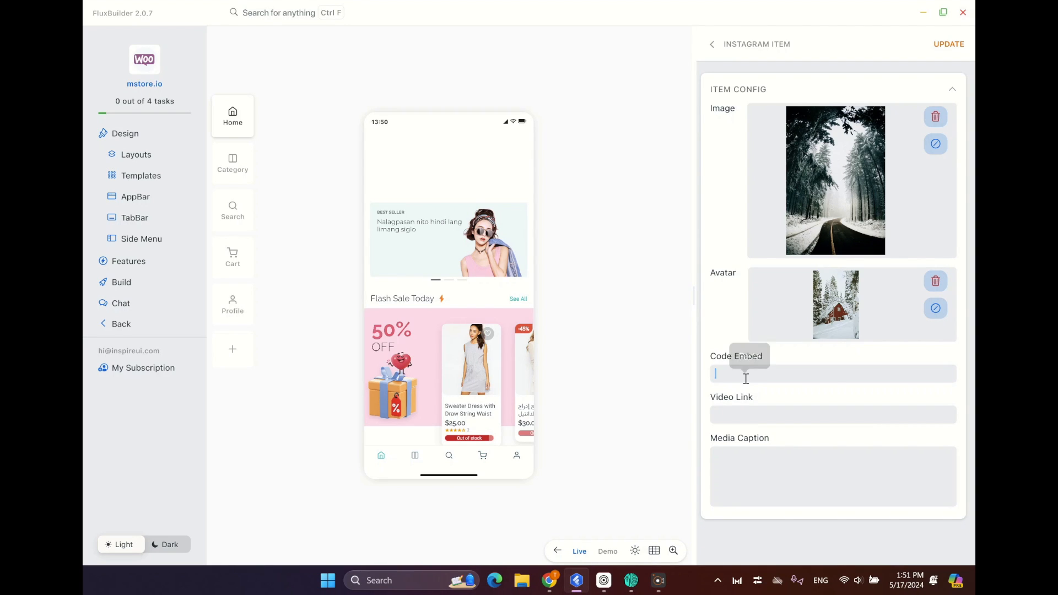
{"action": "left_click", "coordinate": [747, 354]}
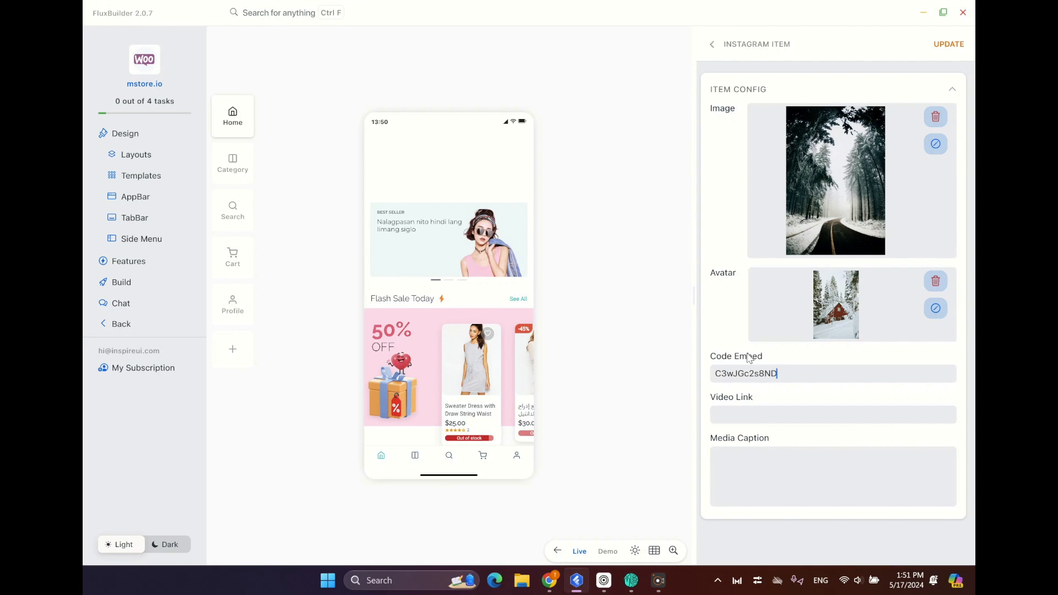
{"action": "left_click", "coordinate": [946, 47]}
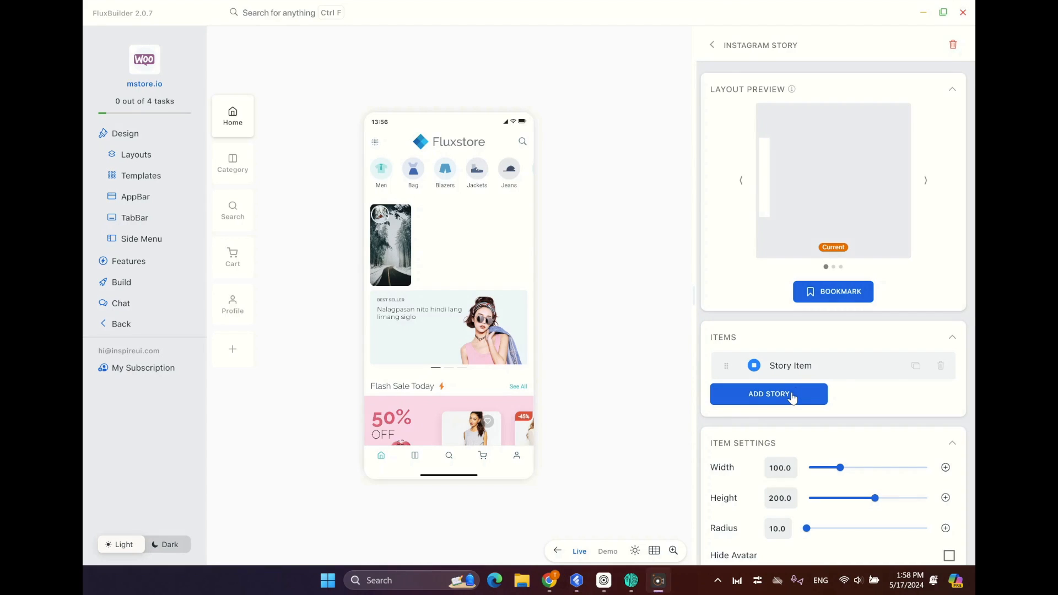
Add a second story and upload aaron-burden-cGW1w-qLix8-unsplash.jpg as its image through Imgur.
{"action": "left_click", "coordinate": [794, 395]}
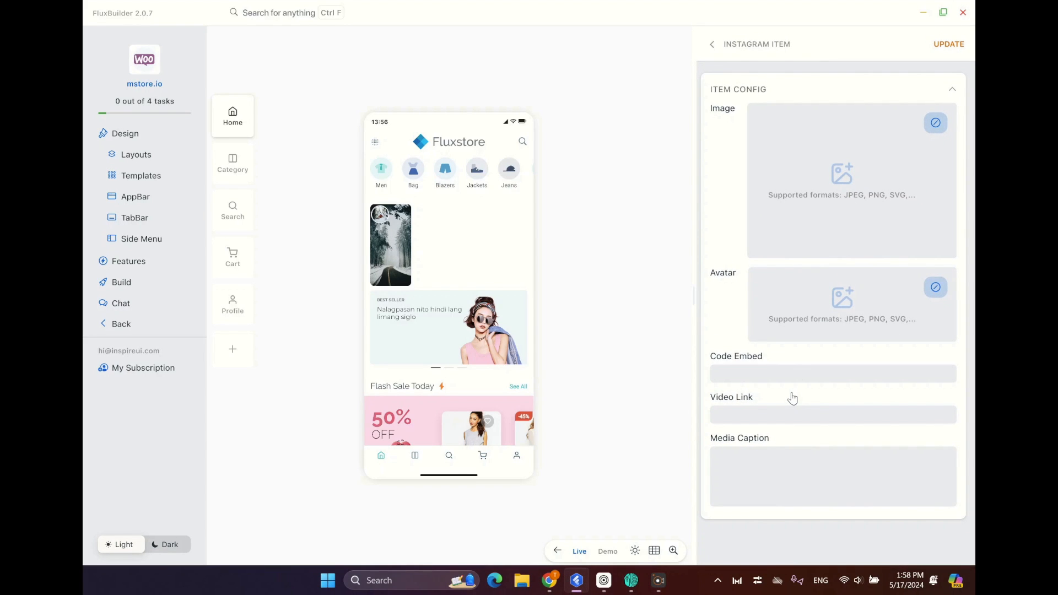
{"action": "left_click", "coordinate": [935, 127]}
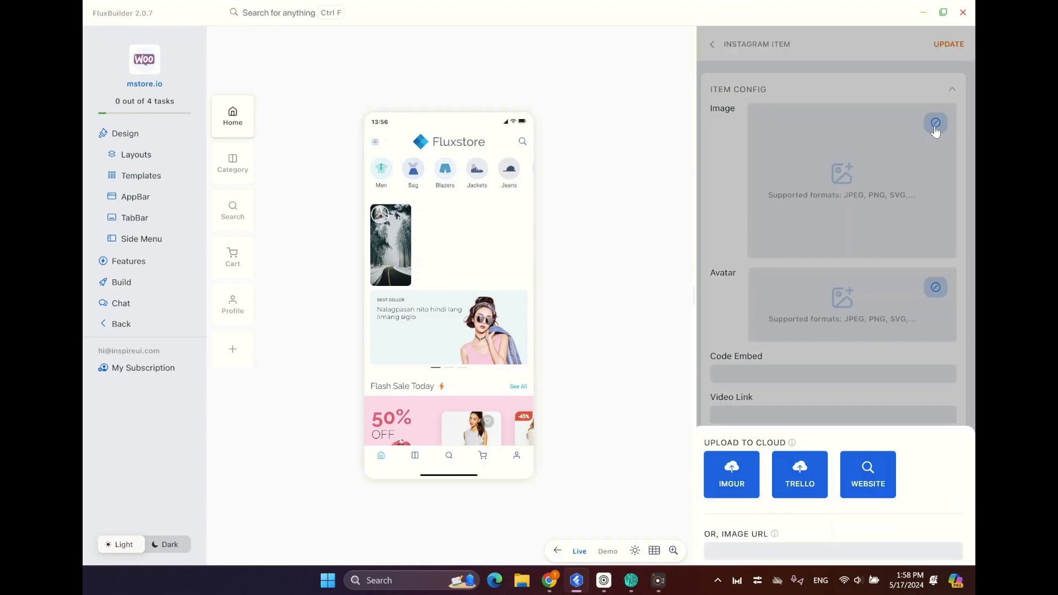
{"action": "left_click", "coordinate": [733, 374]}
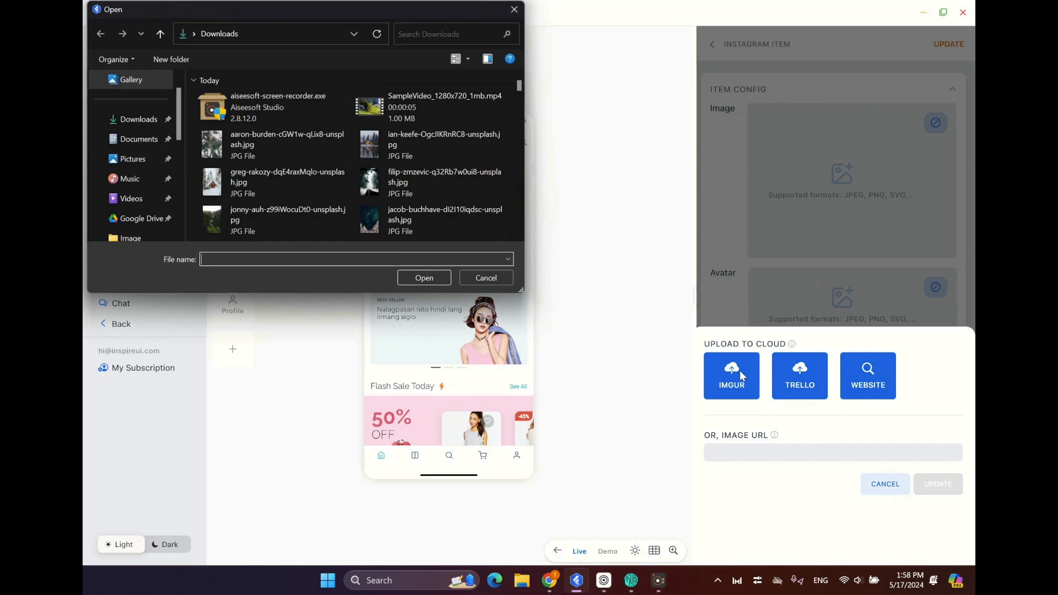
{"action": "left_click", "coordinate": [283, 142]}
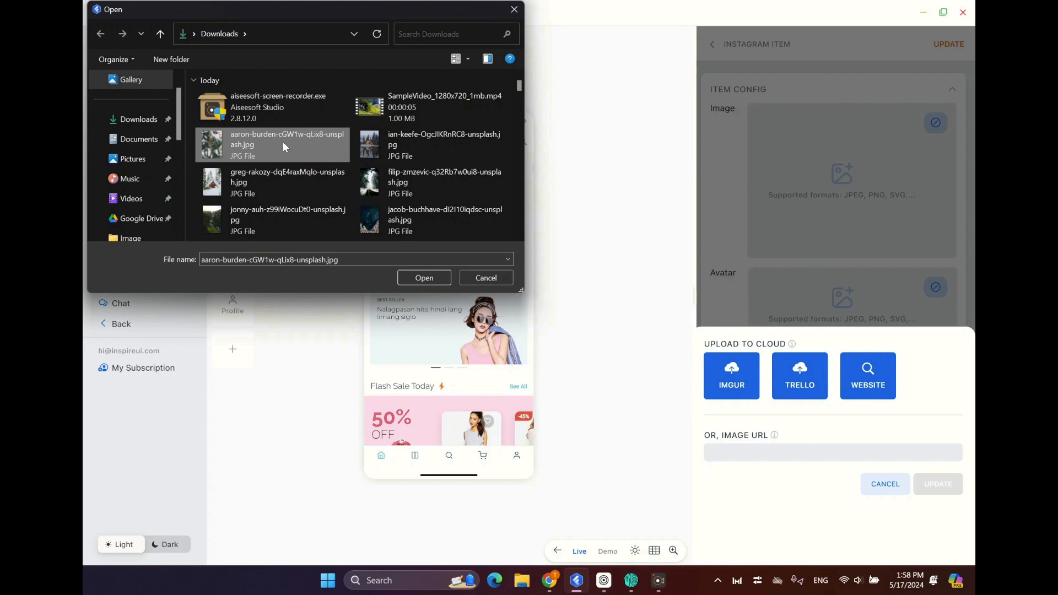
{"action": "left_click", "coordinate": [440, 278]}
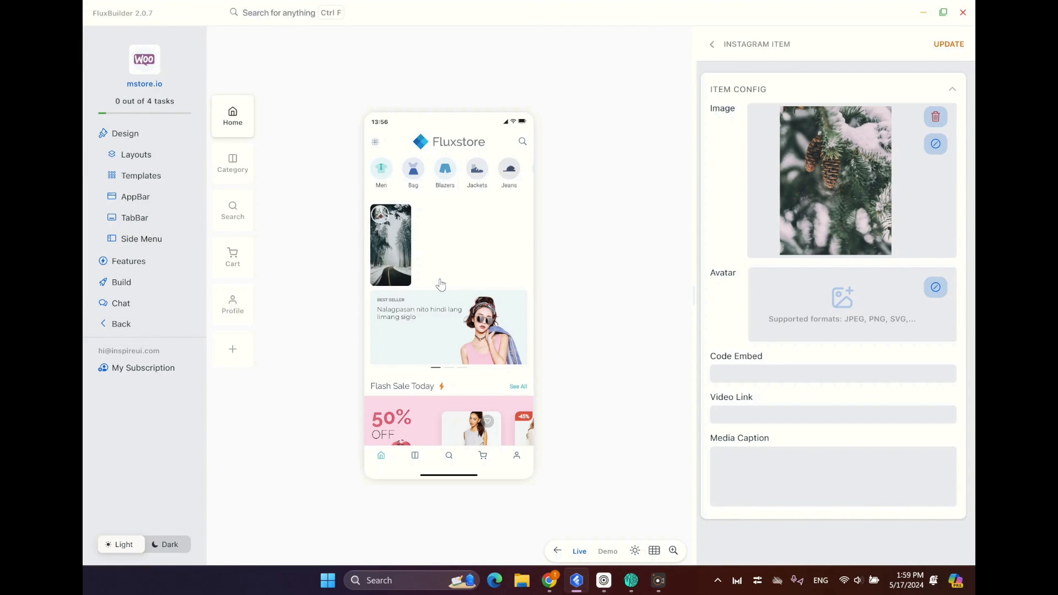
Upload greg-rakozy-dqE4raxMqlo-unsplash.jpg through Imgur as the second story's avatar.
{"action": "left_click", "coordinate": [935, 287]}
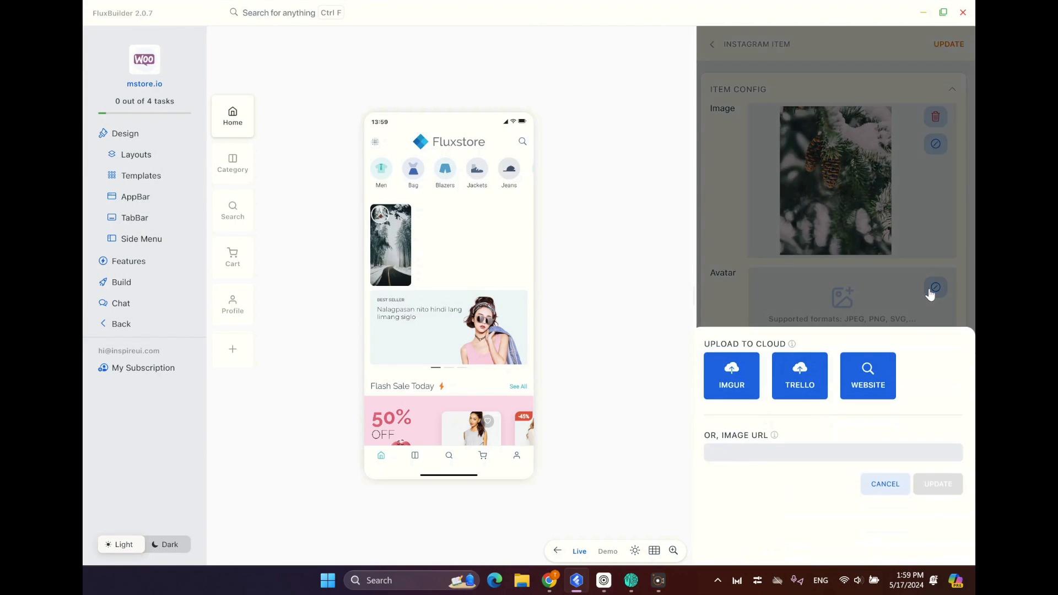
{"action": "left_click", "coordinate": [733, 371]}
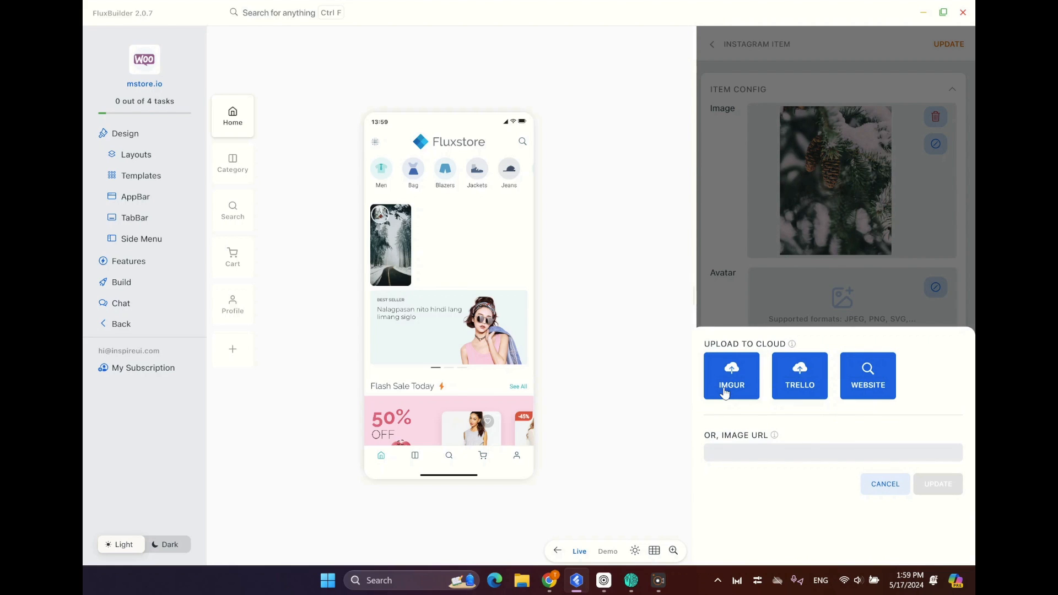
{"action": "left_click", "coordinate": [266, 176]}
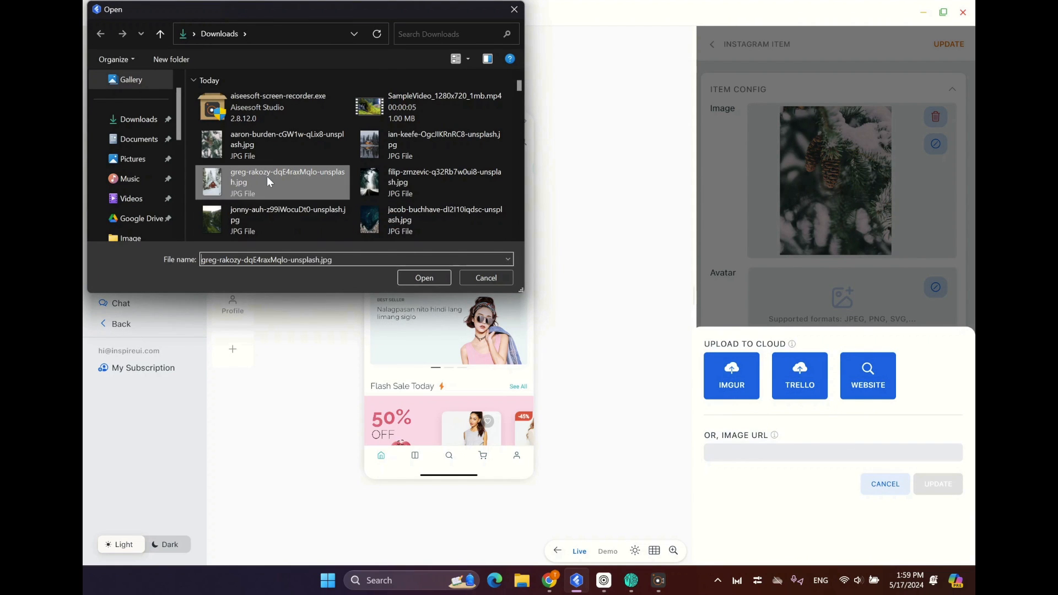
{"action": "left_click", "coordinate": [449, 282]}
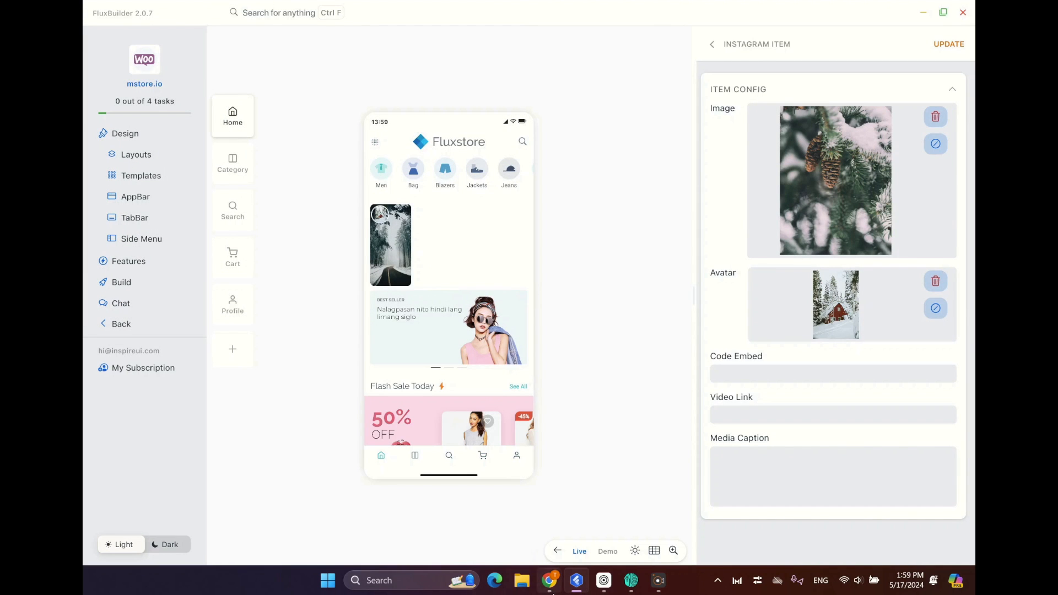
Switch to Chrome, open the #winterlandscape post of the snow-covered tree under a pink sky, and copy the post code C4Fxr4eszxn from its URL.
{"action": "left_click", "coordinate": [550, 584]}
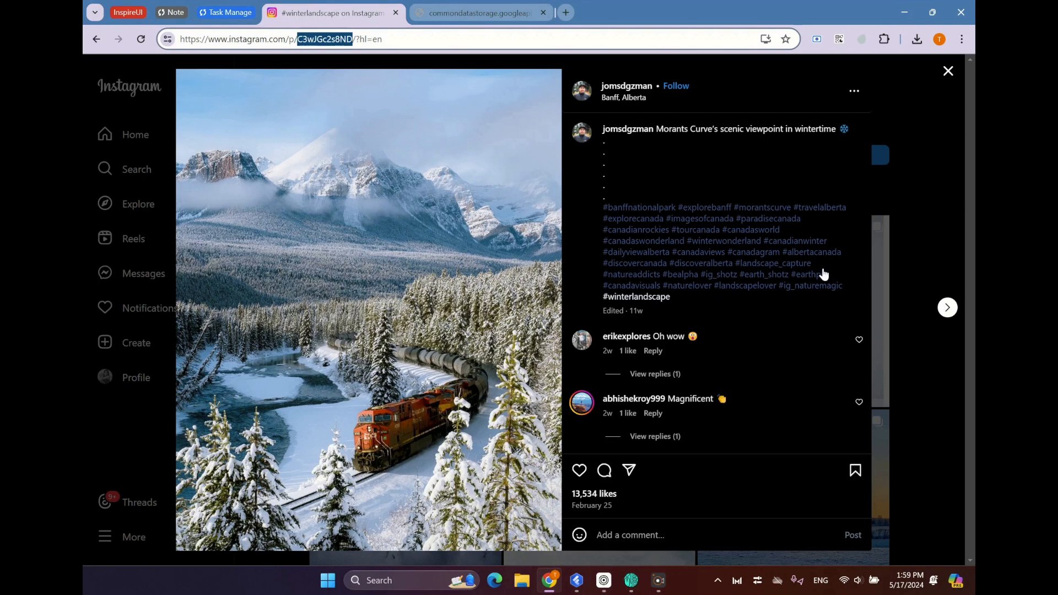
{"action": "left_click", "coordinate": [949, 71]}
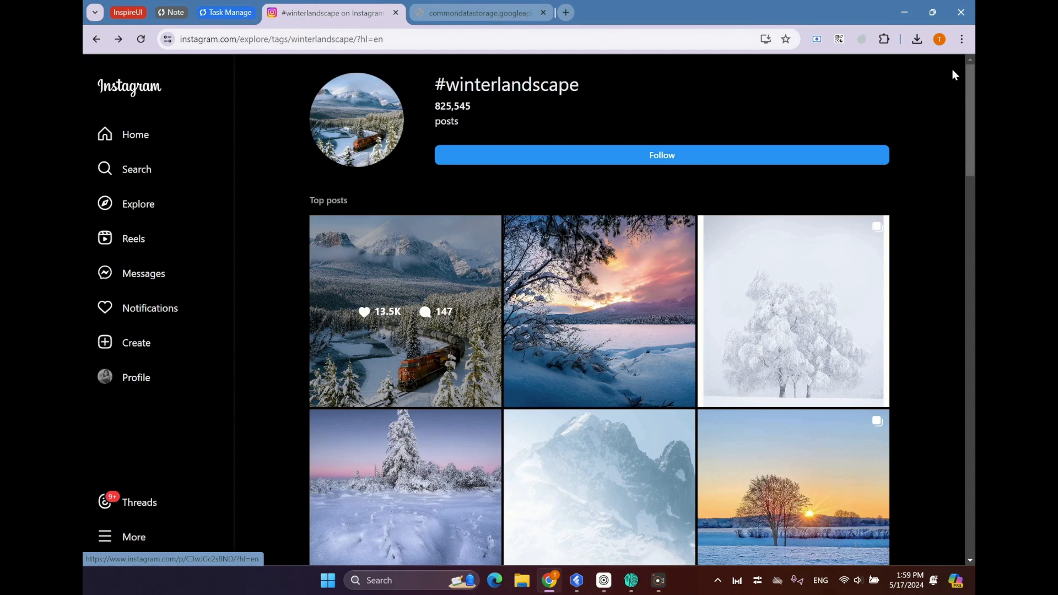
{"action": "scroll", "coordinate": [468, 458], "scroll_direction": "down", "scroll_amount": 2}
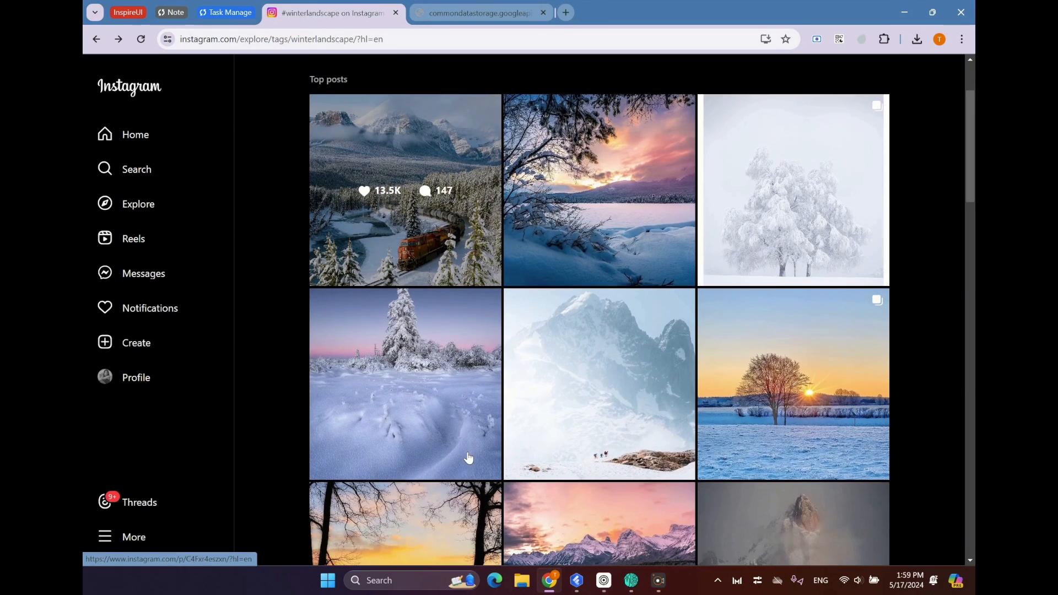
{"action": "left_click", "coordinate": [404, 380]}
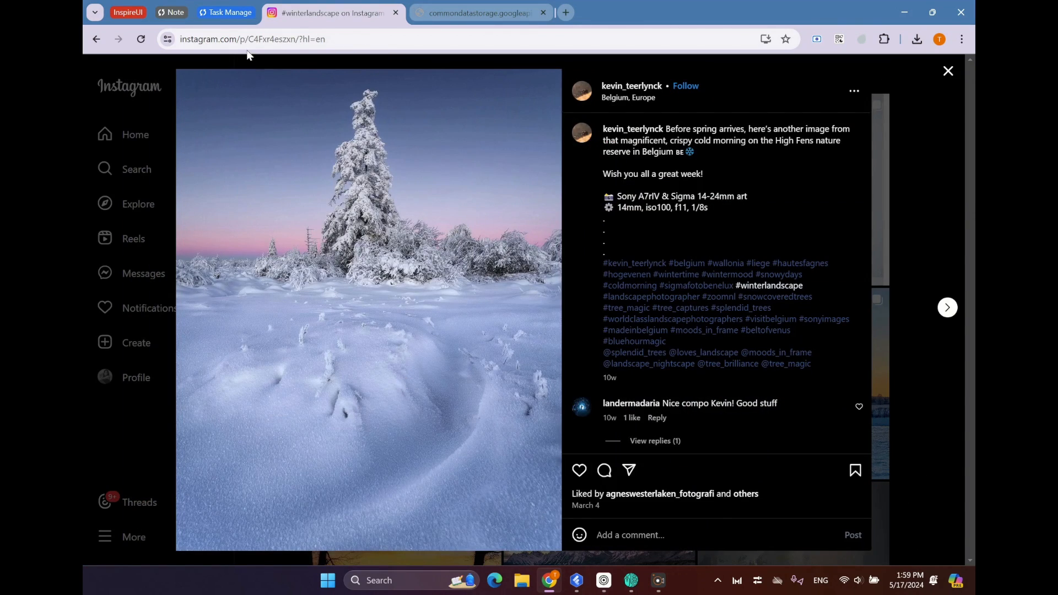
{"action": "left_click", "coordinate": [266, 36]}
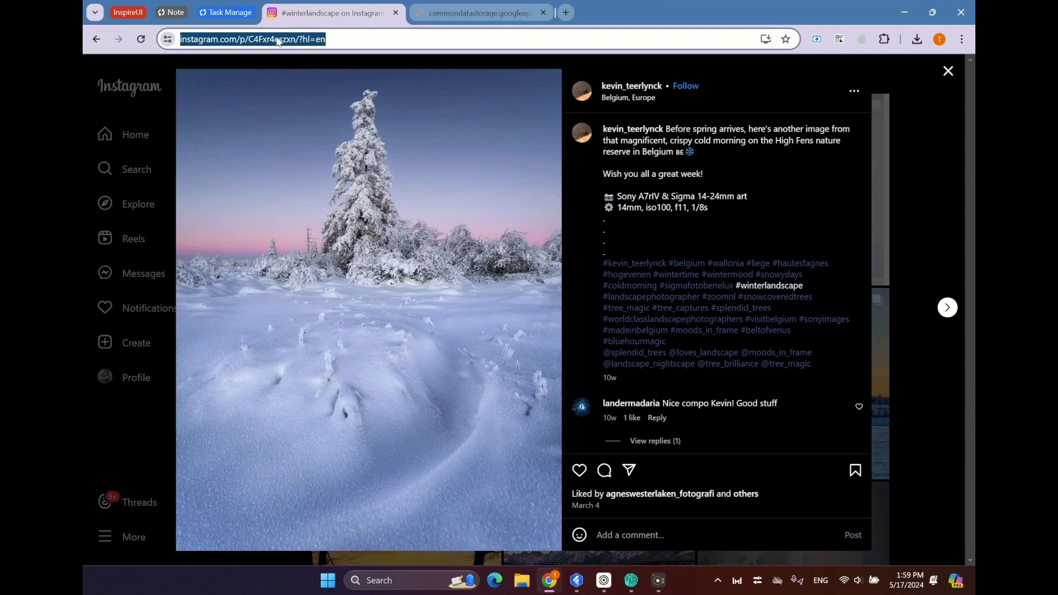
{"action": "double_click", "coordinate": [278, 40]}
{"action": "left_click_drag", "start_coordinate": [345, 40], "coordinate": [298, 41]}
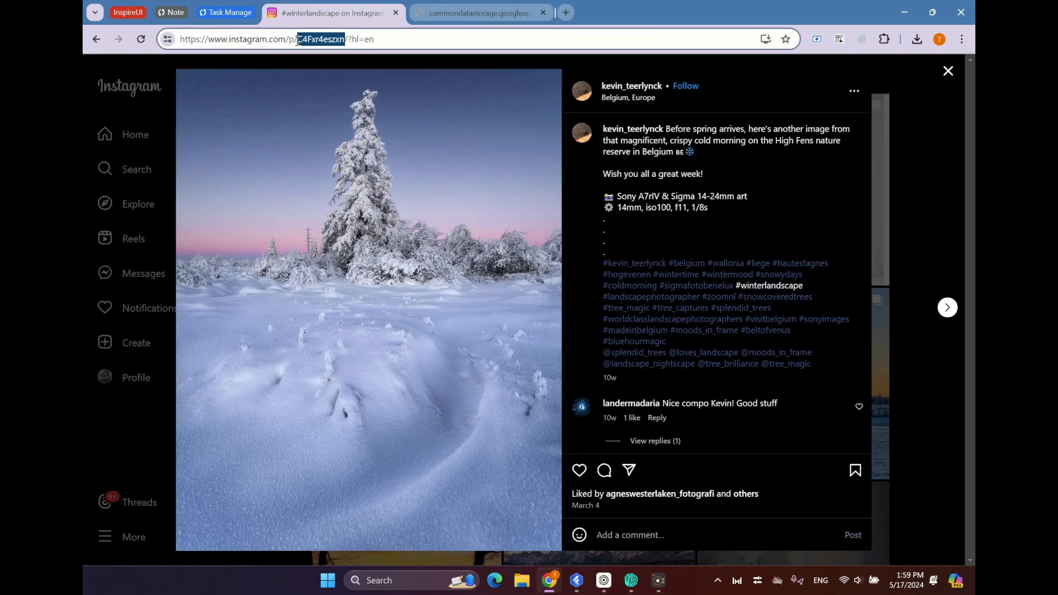
{"action": "right_click", "coordinate": [296, 40]}
{"action": "left_click", "coordinate": [357, 154]}
Return to FluxBuilder and paste C4Fxr4eszxn as the second story's Code Embed.
{"action": "left_click", "coordinate": [575, 582]}
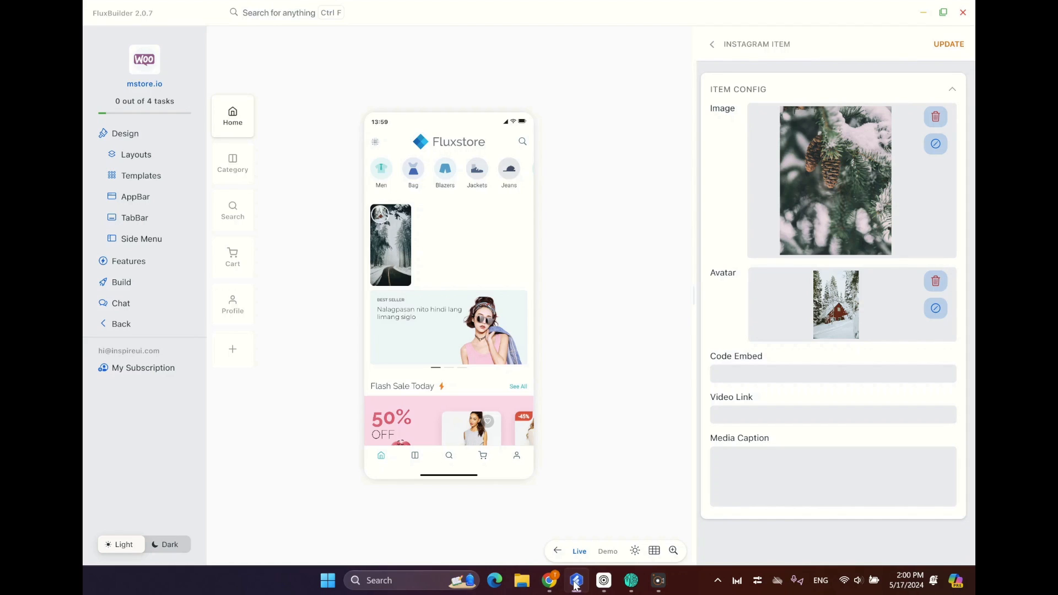
{"action": "right_click", "coordinate": [778, 374]}
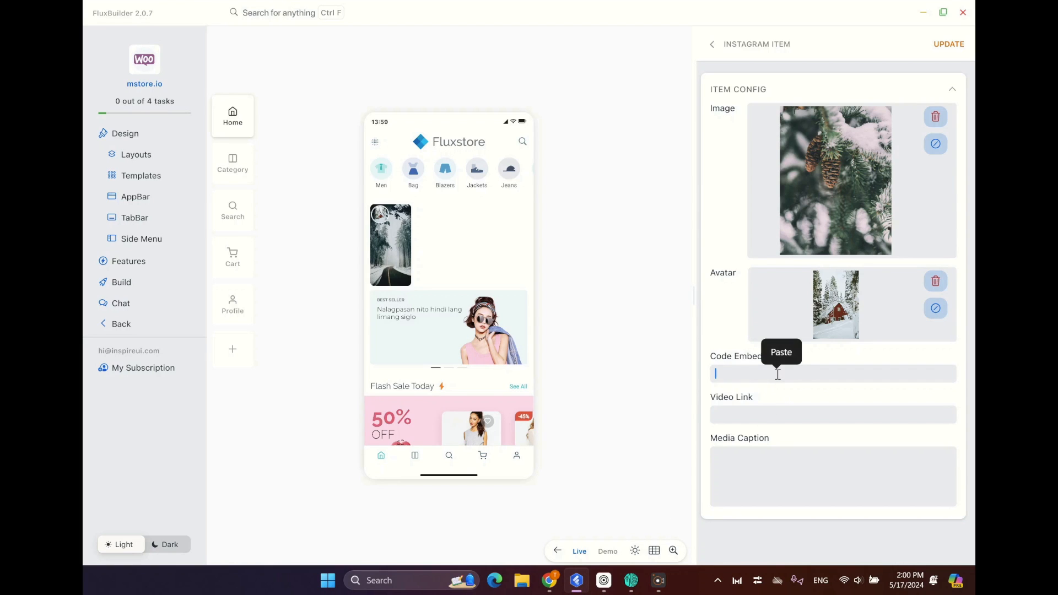
{"action": "left_click", "coordinate": [782, 354]}
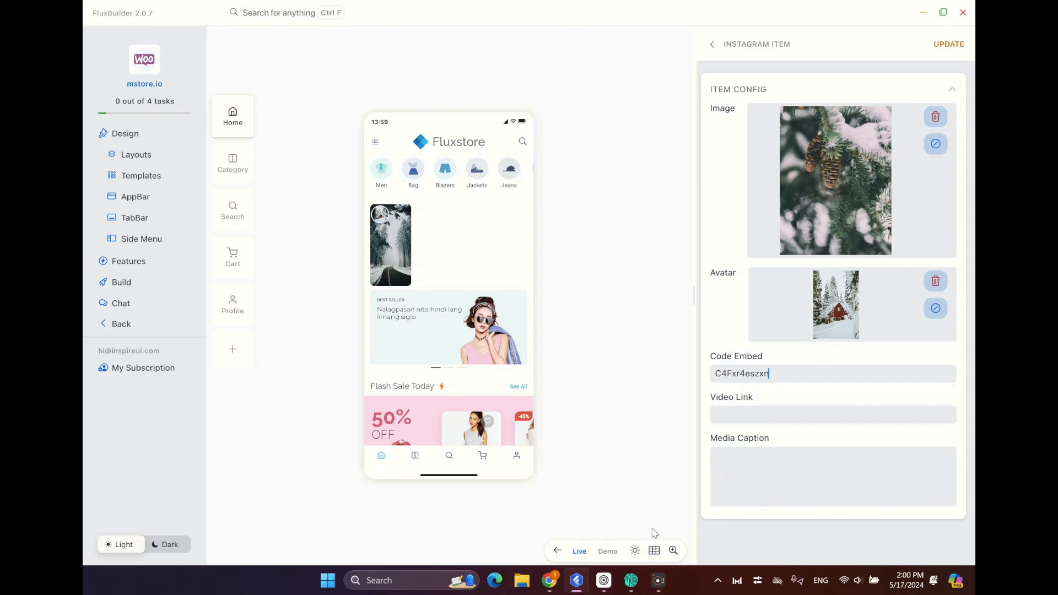
Switch to Chrome and copy the post's caption from "Before spring arrives" through "Wish you all a great week!".
{"action": "left_click", "coordinate": [553, 578]}
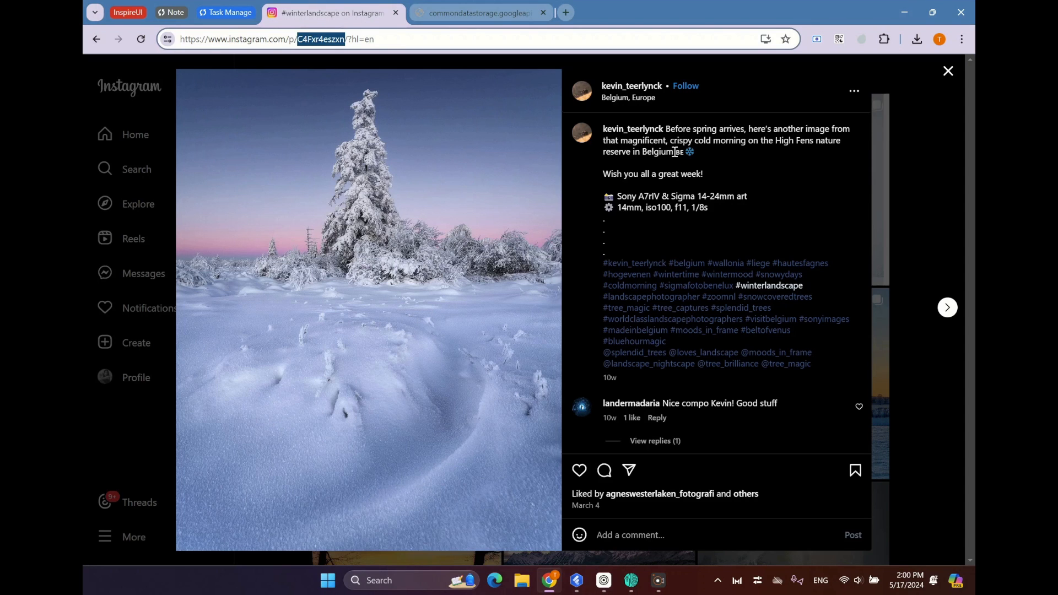
{"action": "left_click_drag", "start_coordinate": [672, 152], "coordinate": [666, 132]}
{"action": "left_click_drag", "start_coordinate": [712, 175], "coordinate": [669, 128]}
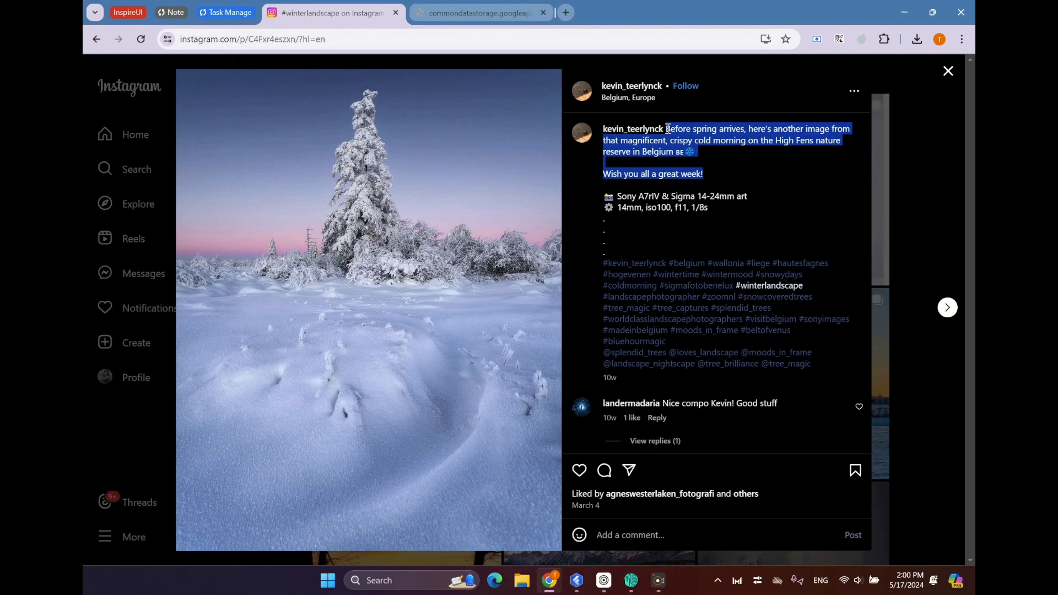
{"action": "left_click", "coordinate": [668, 128]}
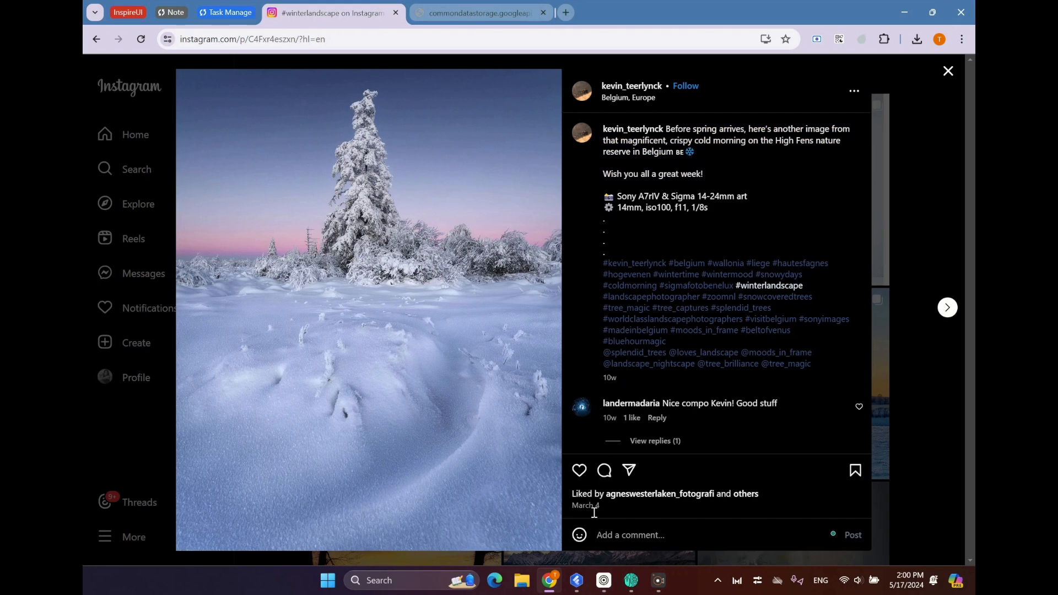
Return to FluxBuilder, paste the copied caption as the second story's Media Caption, and update the story item.
{"action": "left_click", "coordinate": [574, 587]}
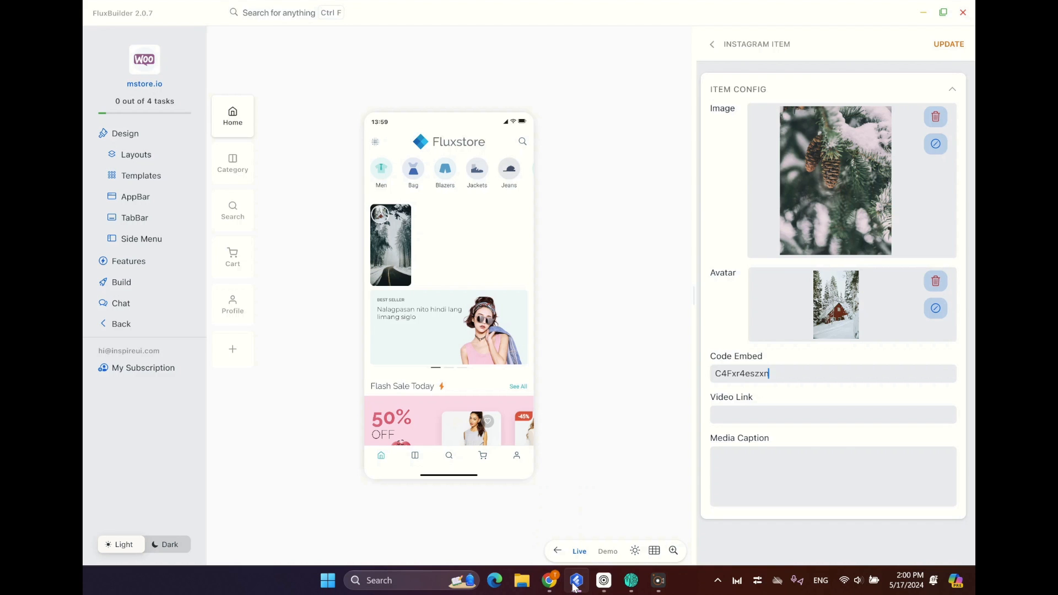
{"action": "right_click", "coordinate": [731, 458]}
{"action": "left_click", "coordinate": [734, 435]}
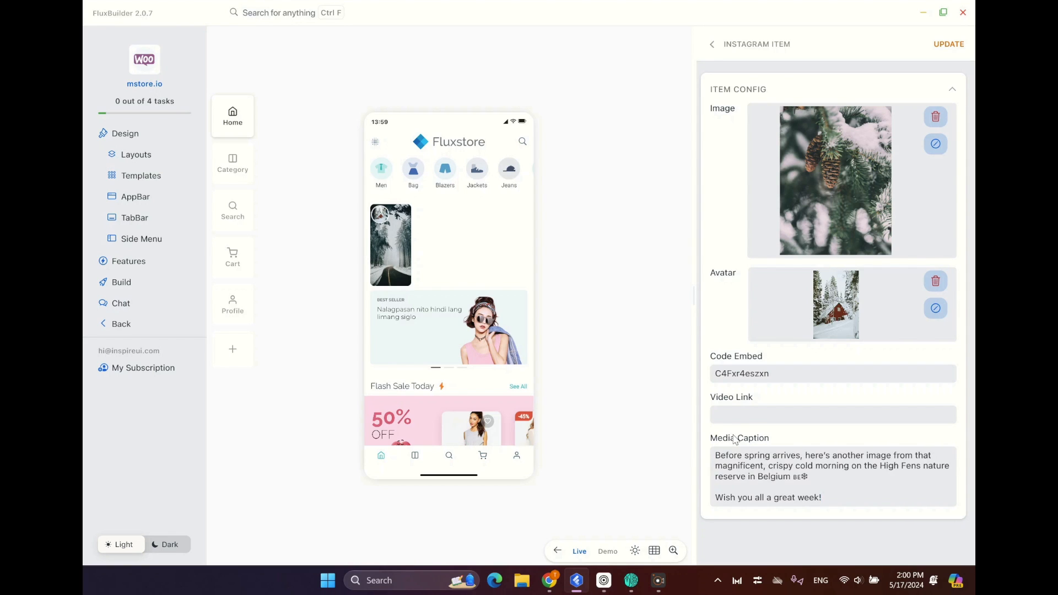
{"action": "left_click", "coordinate": [947, 45]}
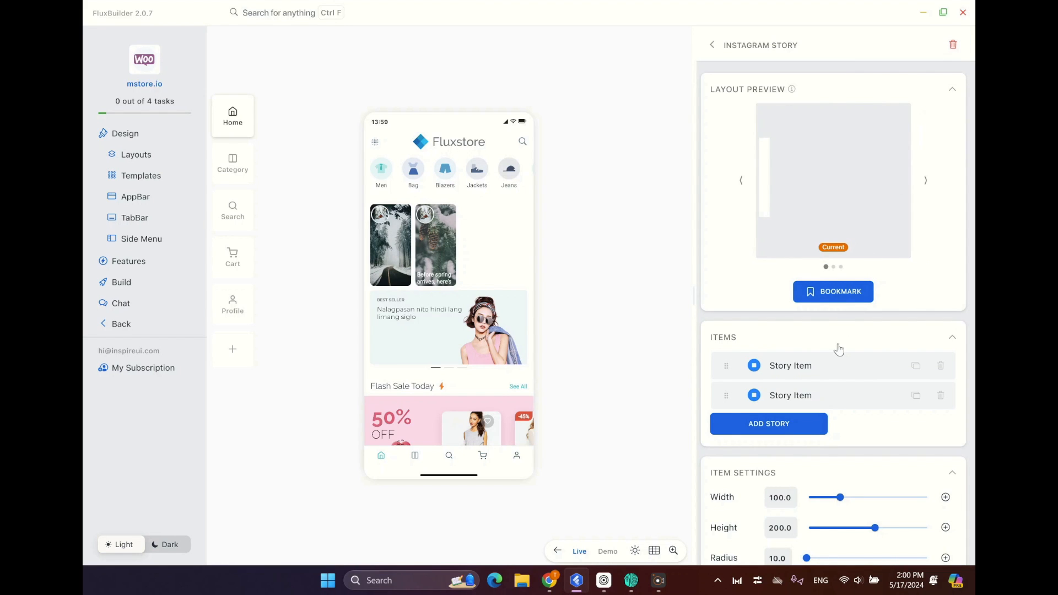
Add a third story and upload ian-keefe-OgcJIKRnRC8-unsplash.jpg as its image through Imgur.
{"action": "left_click", "coordinate": [792, 427]}
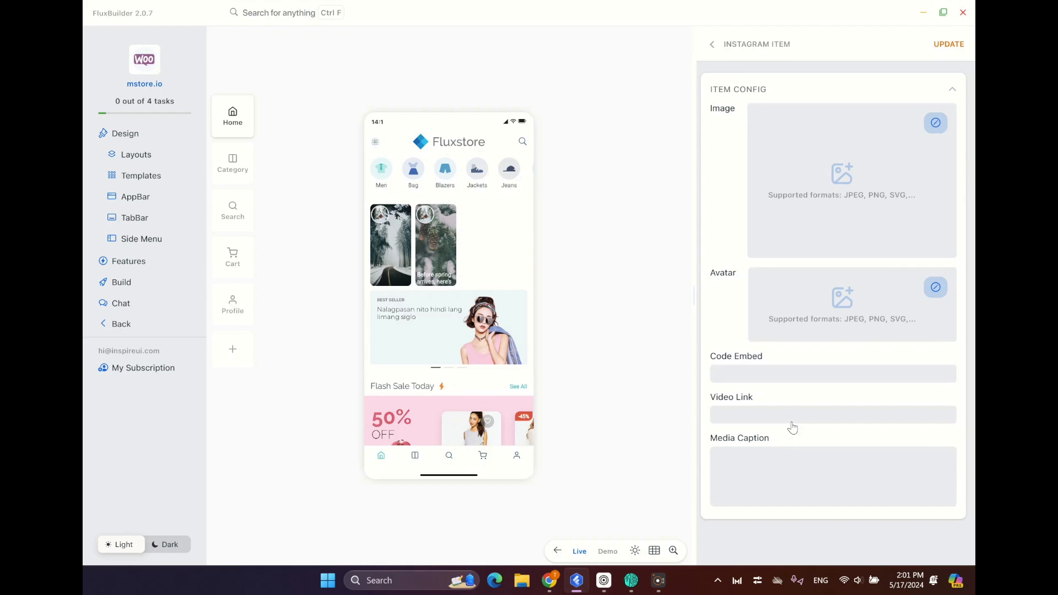
{"action": "left_click", "coordinate": [935, 124]}
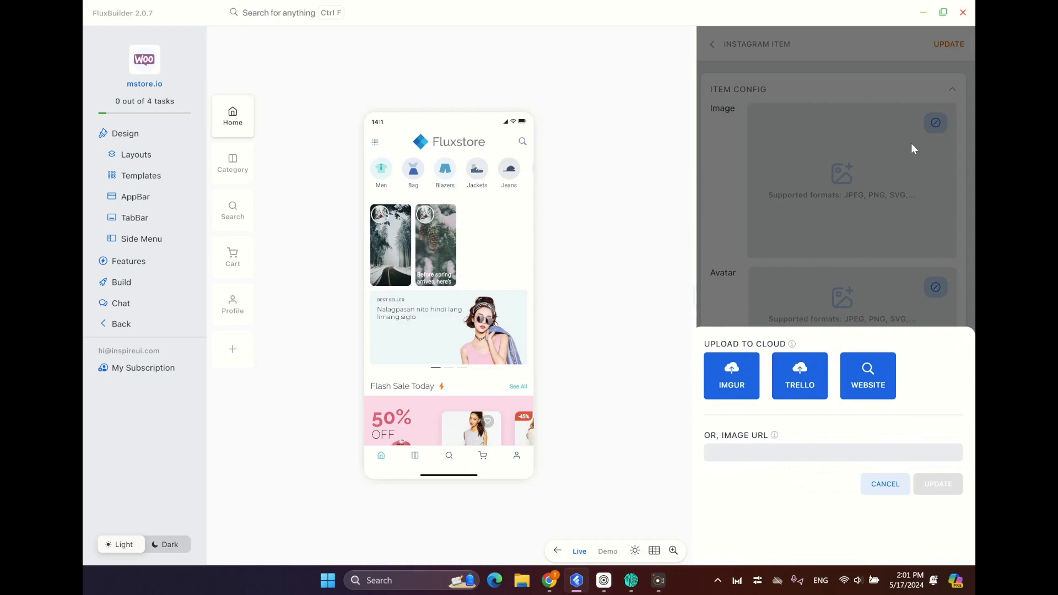
{"action": "left_click", "coordinate": [733, 378]}
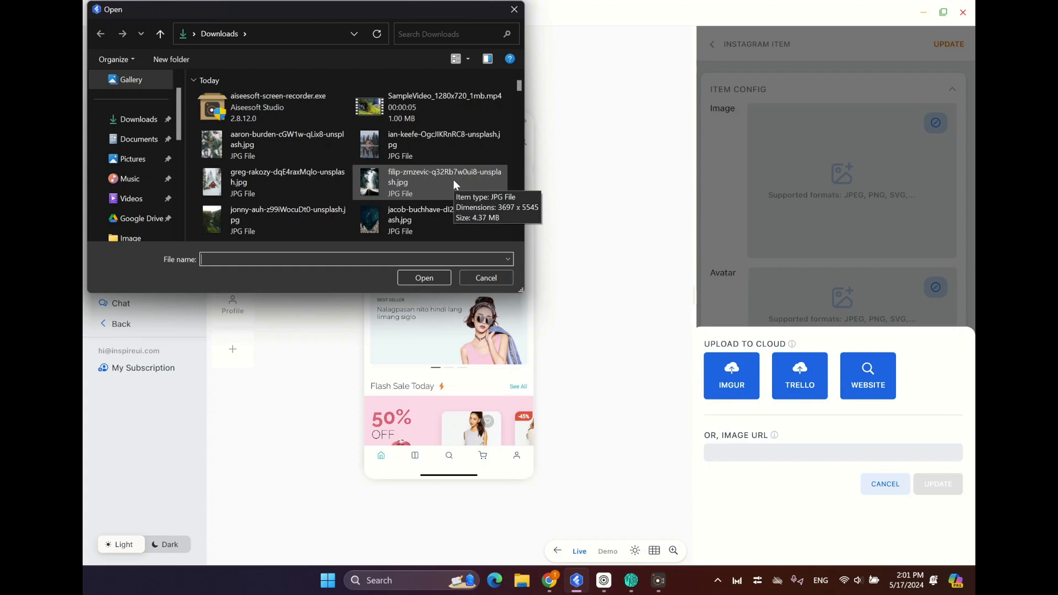
{"action": "left_click", "coordinate": [378, 143]}
{"action": "left_click", "coordinate": [422, 277]}
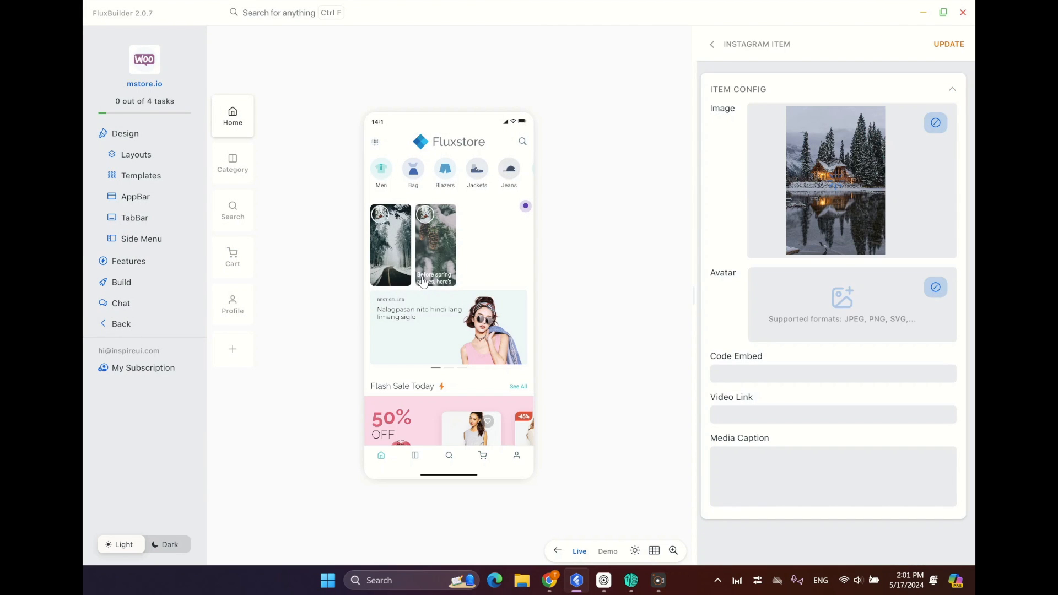
Upload greg-rakozy-dqE4raxMqlo-unsplash.jpg through Imgur as the third story's avatar.
{"action": "left_click", "coordinate": [935, 287]}
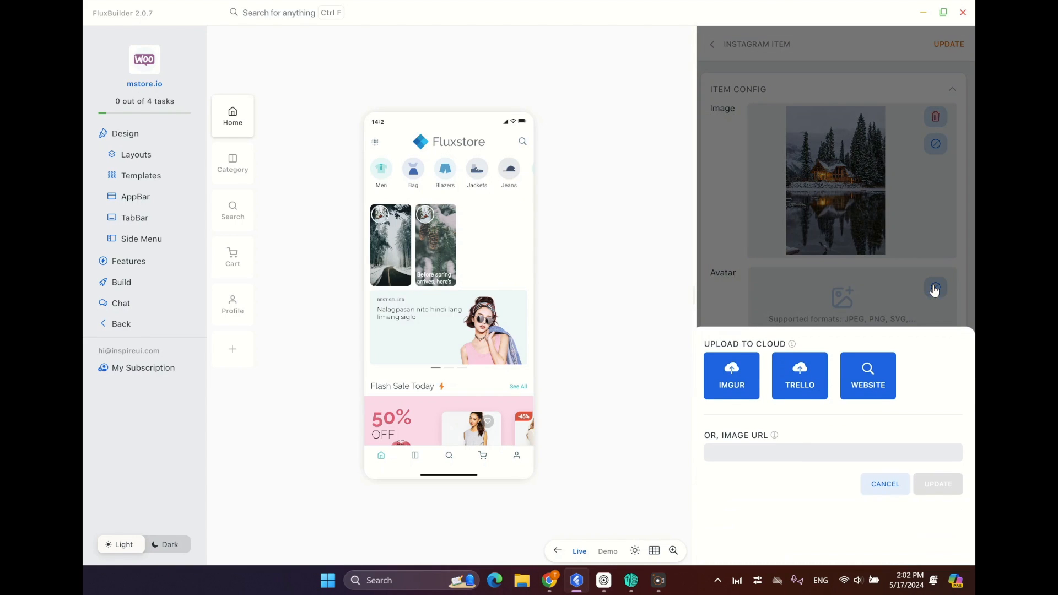
{"action": "left_click", "coordinate": [726, 382]}
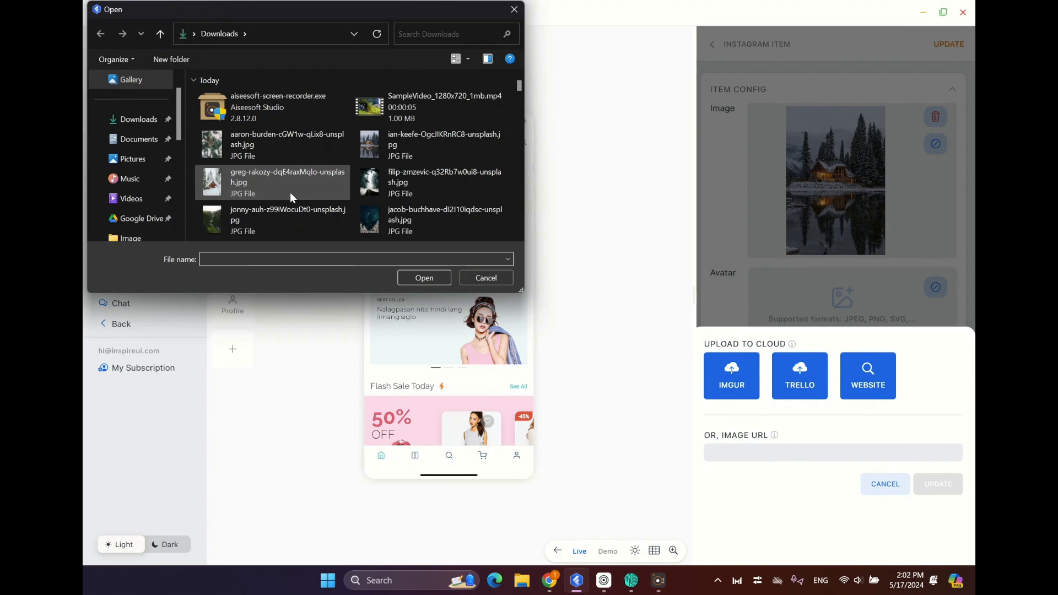
{"action": "left_click", "coordinate": [282, 187]}
{"action": "left_click", "coordinate": [448, 276]}
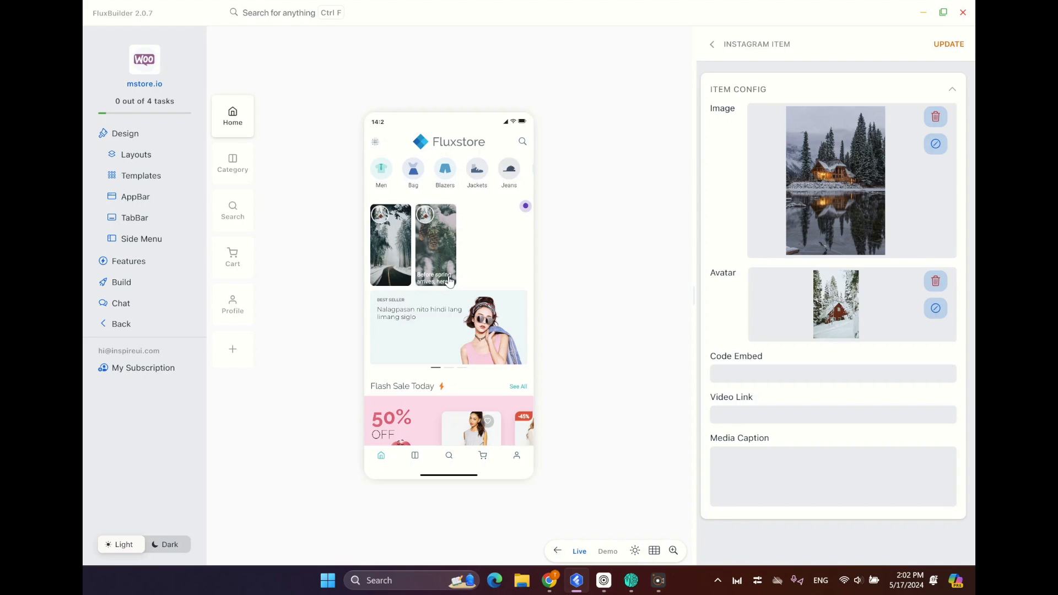
Switch to Chrome, open the #winterlandscape post of the lakeside cabin, copy the post code C3JceaPx-P0 from its URL, and close the post.
{"action": "left_click", "coordinate": [551, 589]}
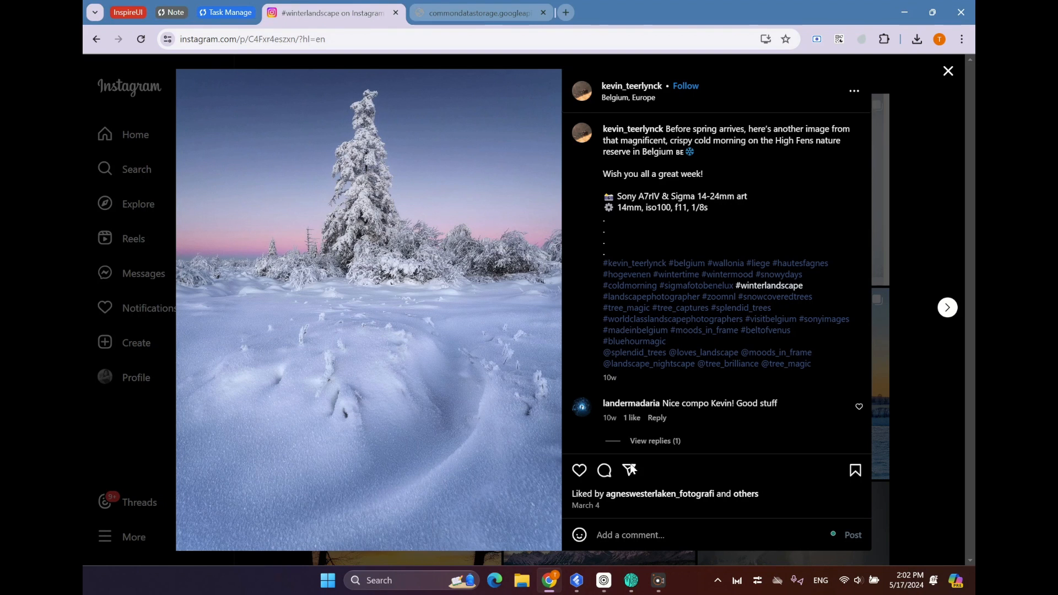
{"action": "left_click", "coordinate": [949, 70]}
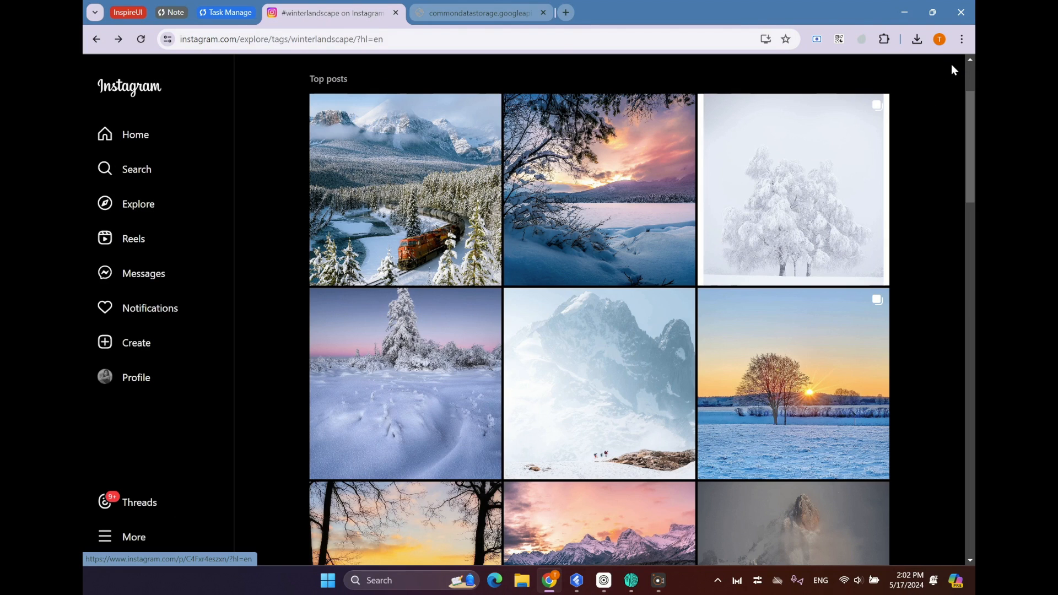
{"action": "scroll", "coordinate": [696, 306], "scroll_direction": "down", "scroll_amount": 4}
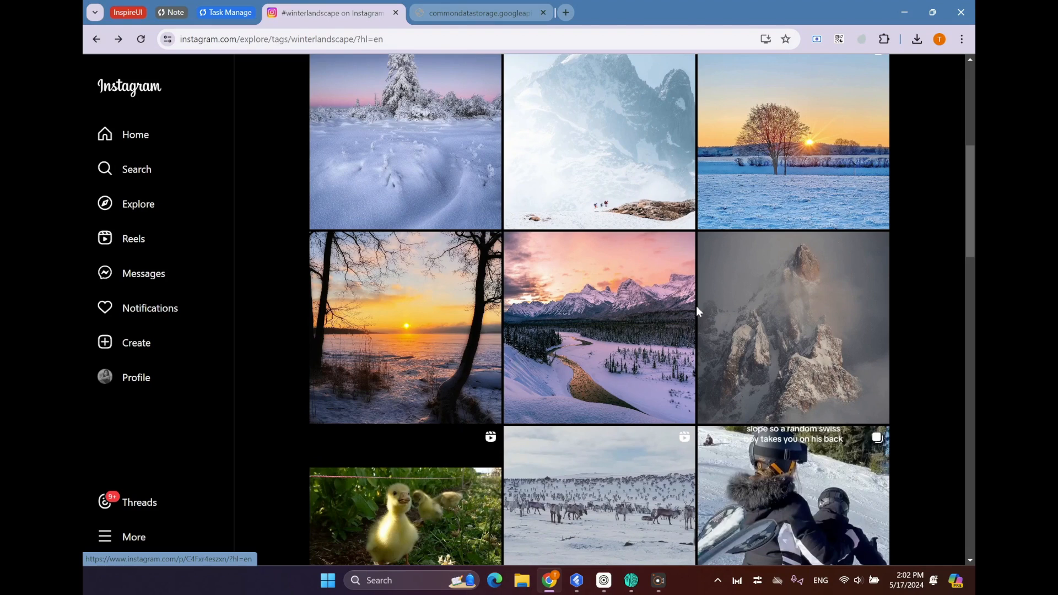
{"action": "scroll", "coordinate": [696, 306], "scroll_direction": "down", "scroll_amount": 3}
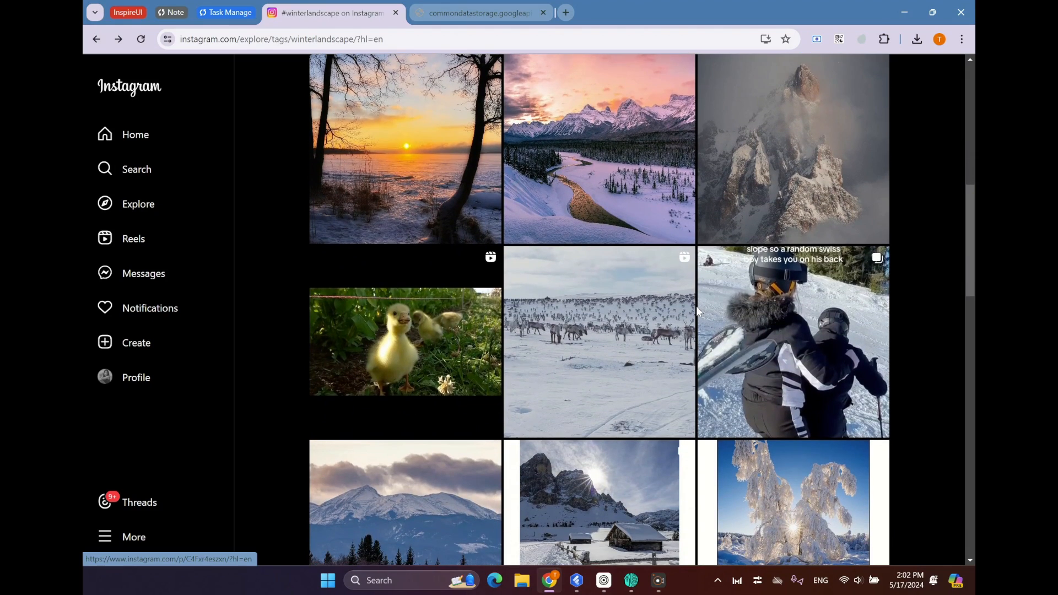
{"action": "scroll", "coordinate": [696, 306], "scroll_direction": "down", "scroll_amount": 6}
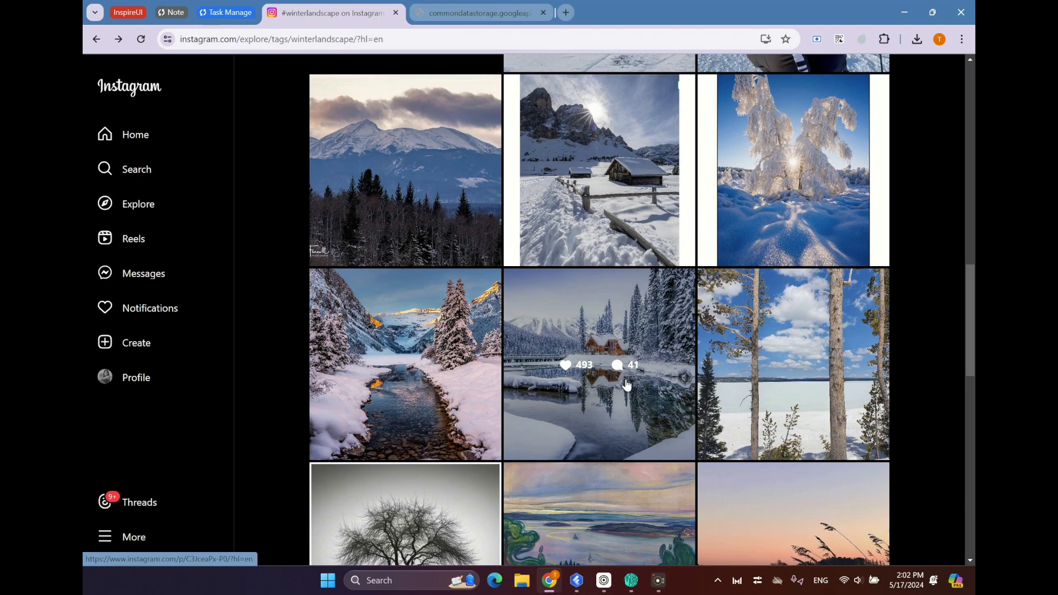
{"action": "left_click", "coordinate": [611, 399]}
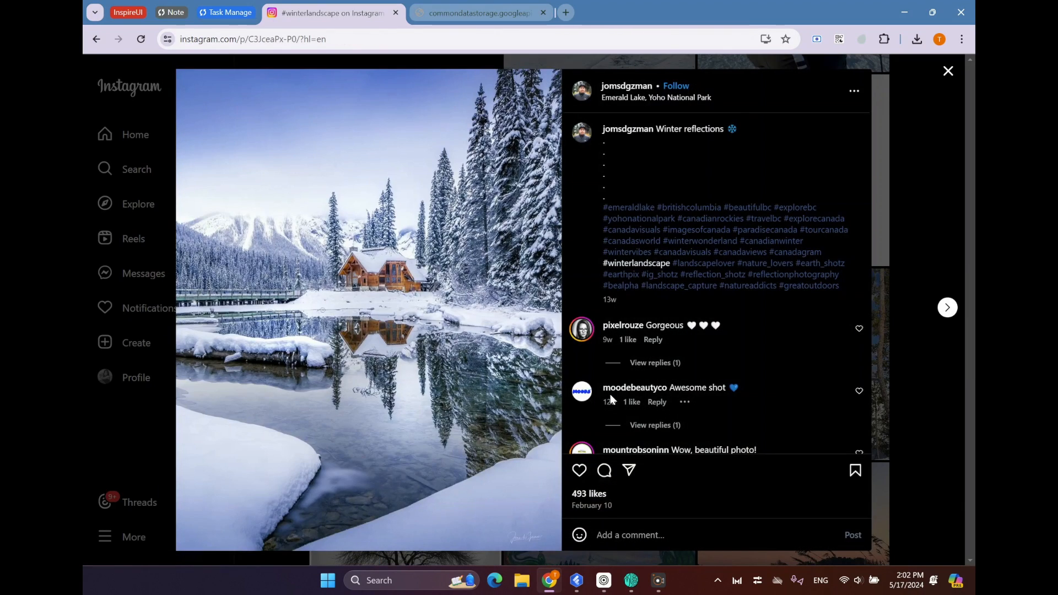
{"action": "left_click", "coordinate": [282, 40]}
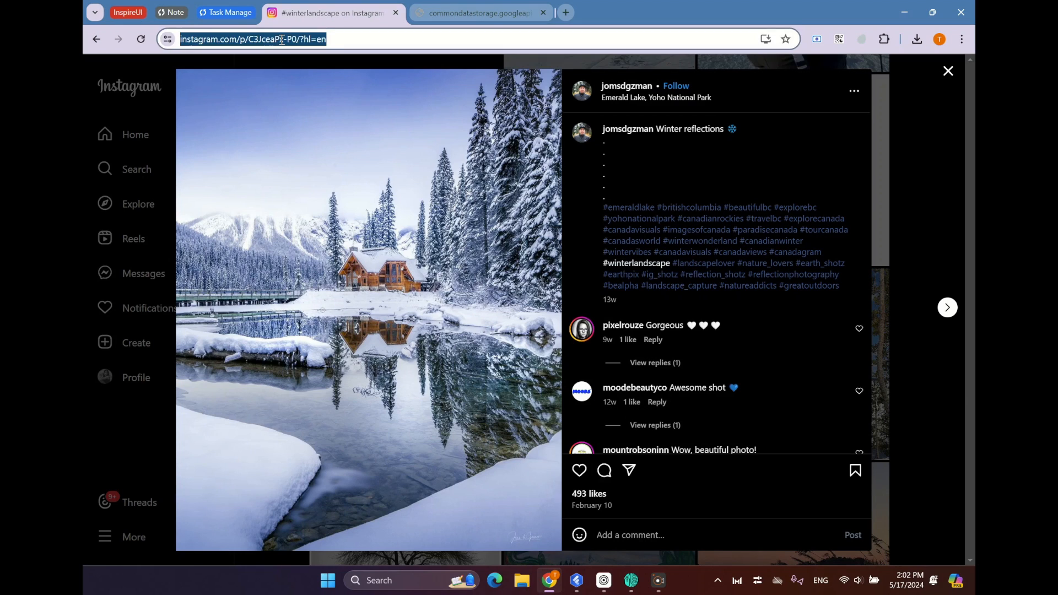
{"action": "mouse_move", "coordinate": [286, 39]}
{"action": "left_mouse_down"}
{"action": "mouse_move", "coordinate": [322, 39]}
{"action": "mouse_move", "coordinate": [300, 40]}
{"action": "left_mouse_up"}
{"action": "right_click", "coordinate": [300, 40]}
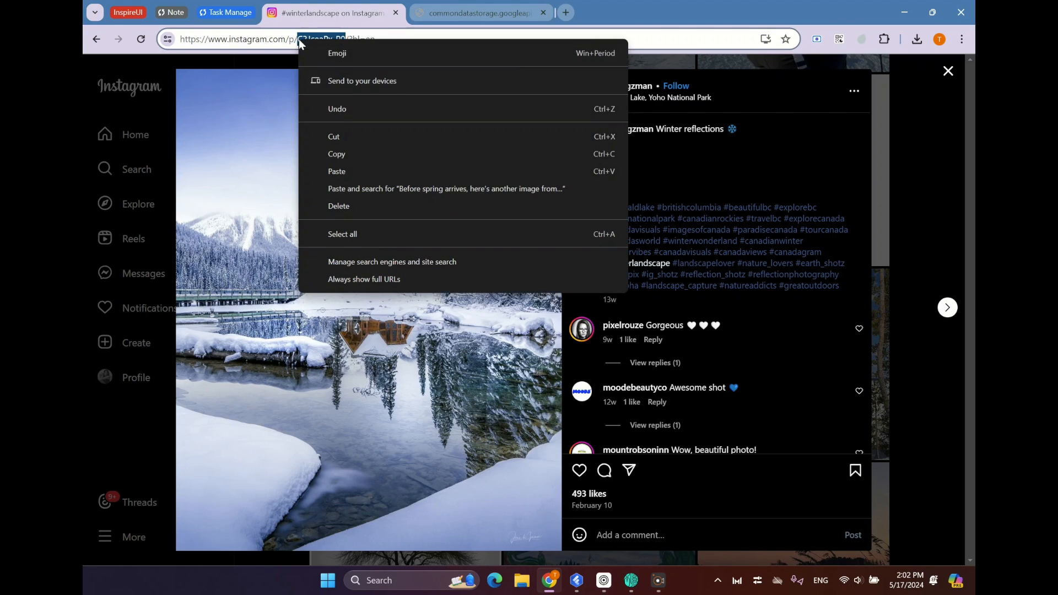
{"action": "left_click", "coordinate": [357, 153]}
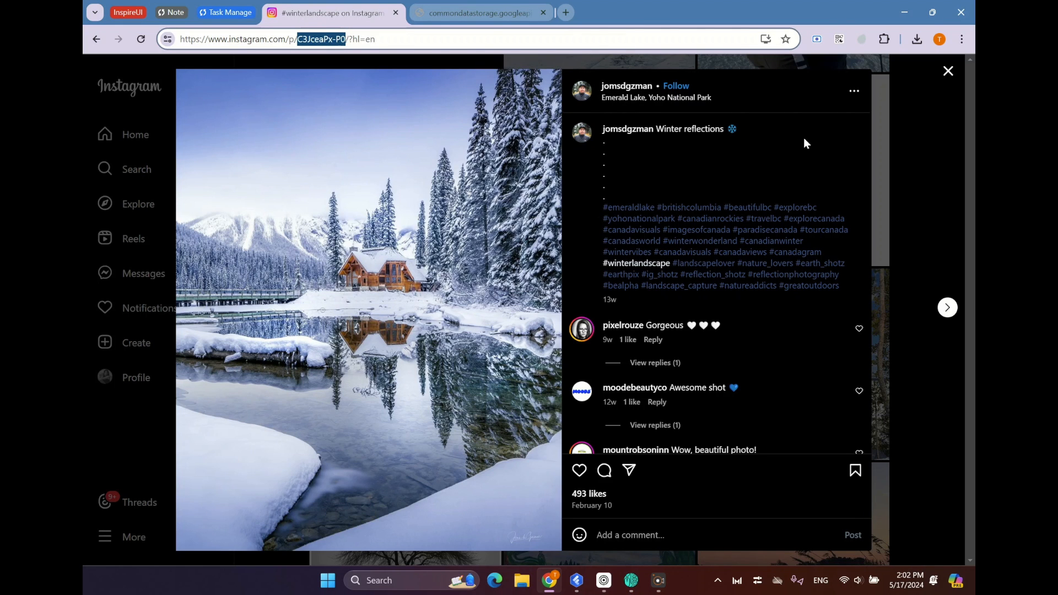
{"action": "left_click", "coordinate": [947, 72]}
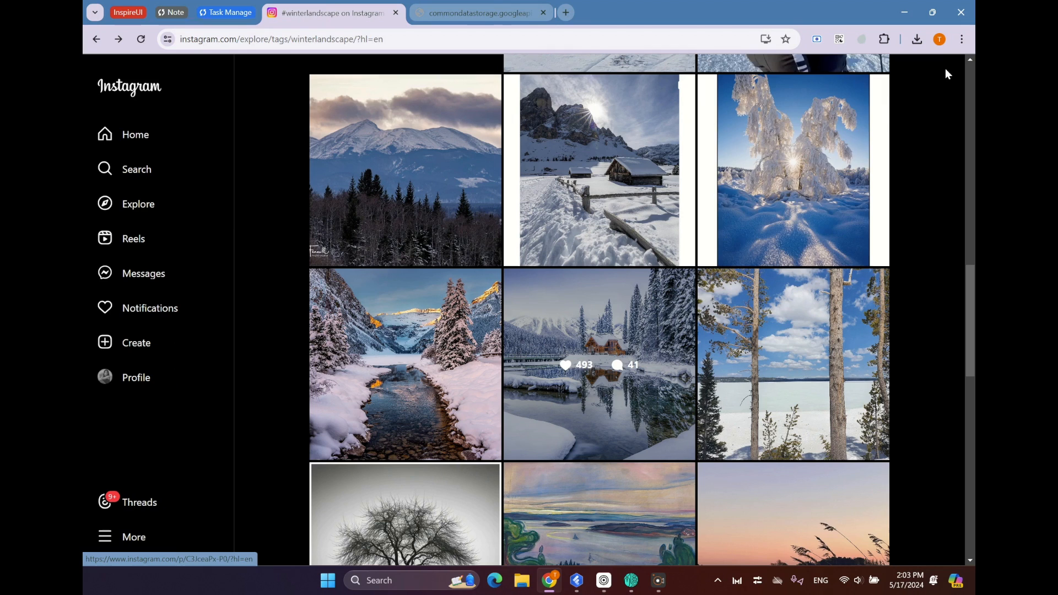
Return to FluxBuilder and paste C3JceaPx-P0 as the third story's Code Embed.
{"action": "left_click", "coordinate": [575, 581]}
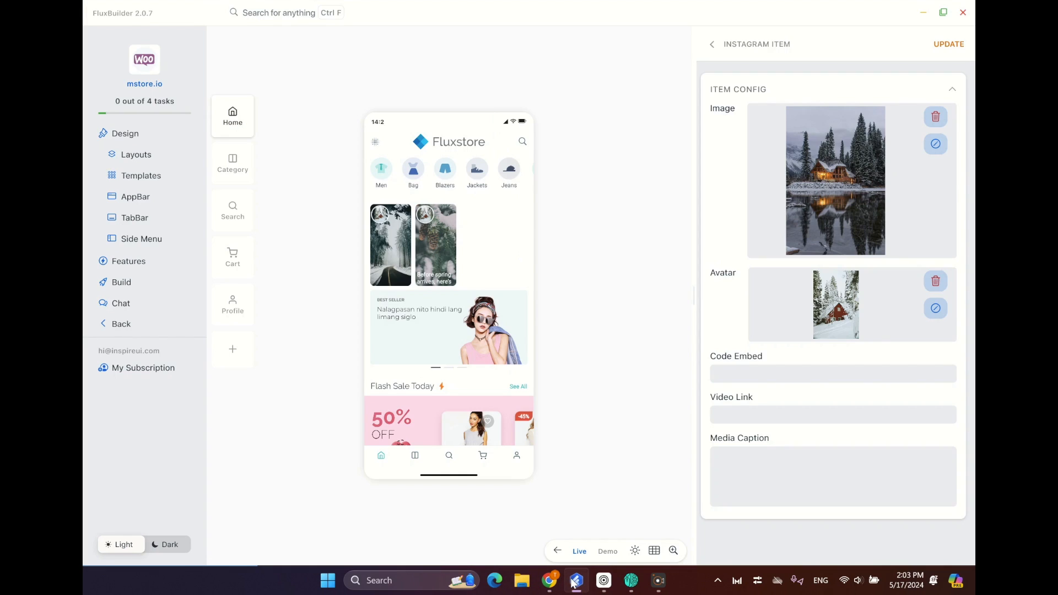
{"action": "right_click", "coordinate": [758, 373]}
{"action": "left_click", "coordinate": [761, 350]}
Switch to Chrome and copy the full URL of the BigBuckBunny.mp4 sample video.
{"action": "left_click", "coordinate": [550, 581]}
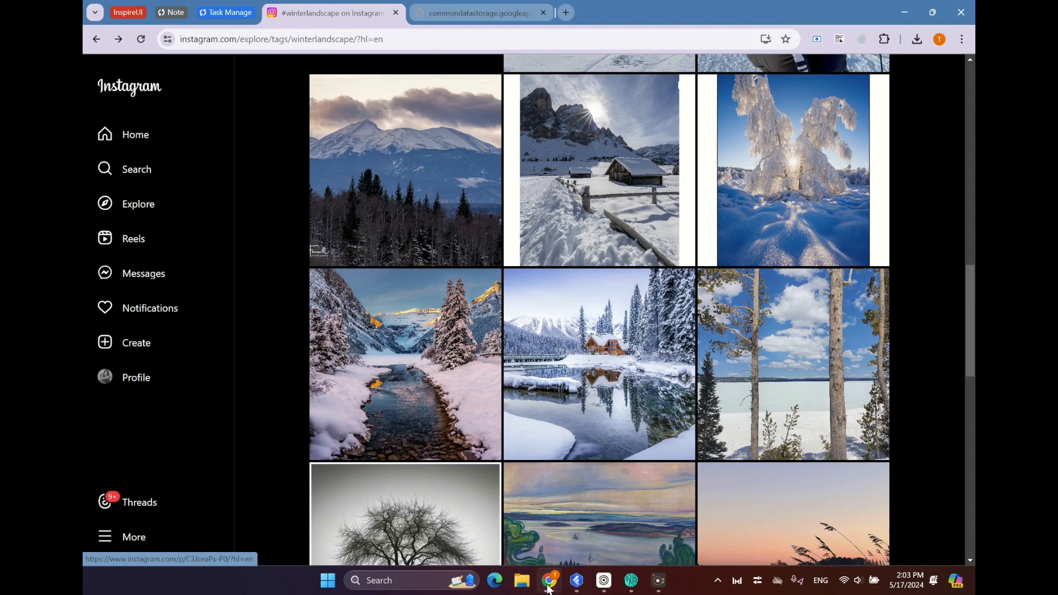
{"action": "left_click", "coordinate": [469, 12]}
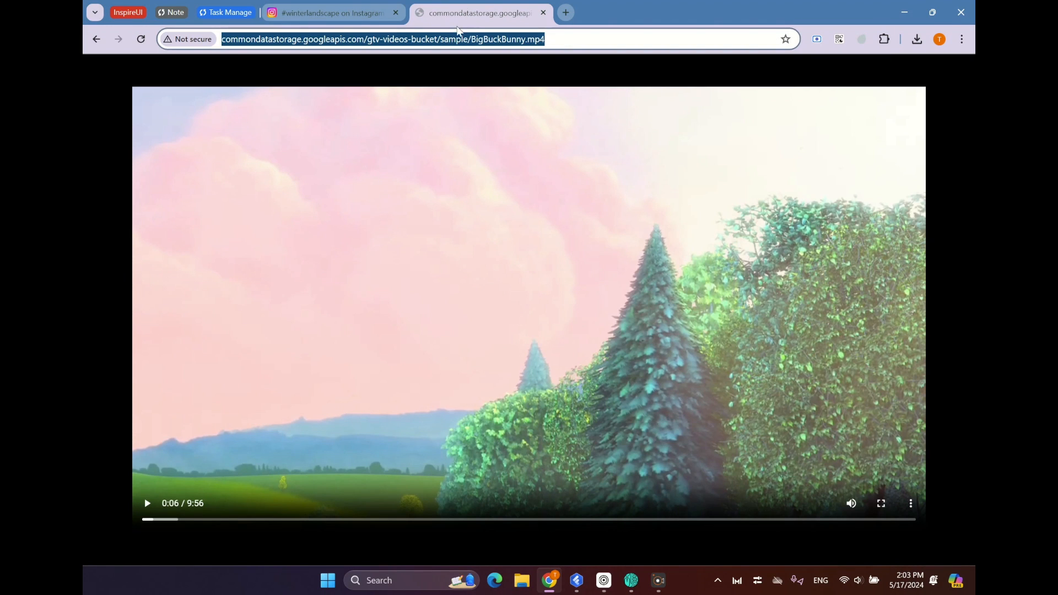
{"action": "left_click", "coordinate": [559, 38]}
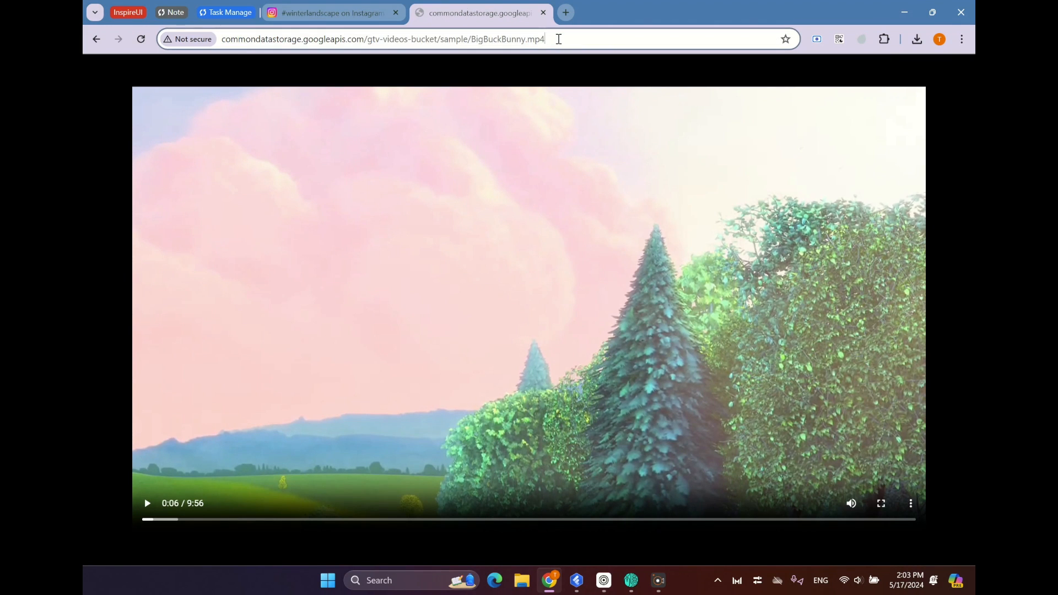
{"action": "left_click_drag", "start_coordinate": [550, 38], "coordinate": [526, 41]}
{"action": "left_click", "coordinate": [548, 37]}
{"action": "left_click_drag", "start_coordinate": [547, 37], "coordinate": [165, 39]}
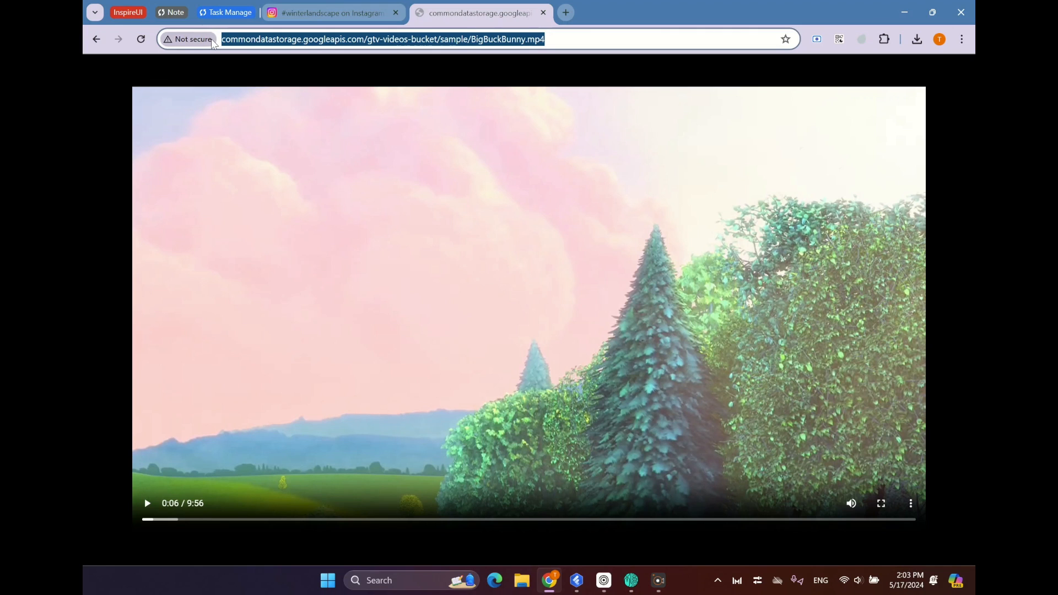
{"action": "right_click", "coordinate": [300, 39]}
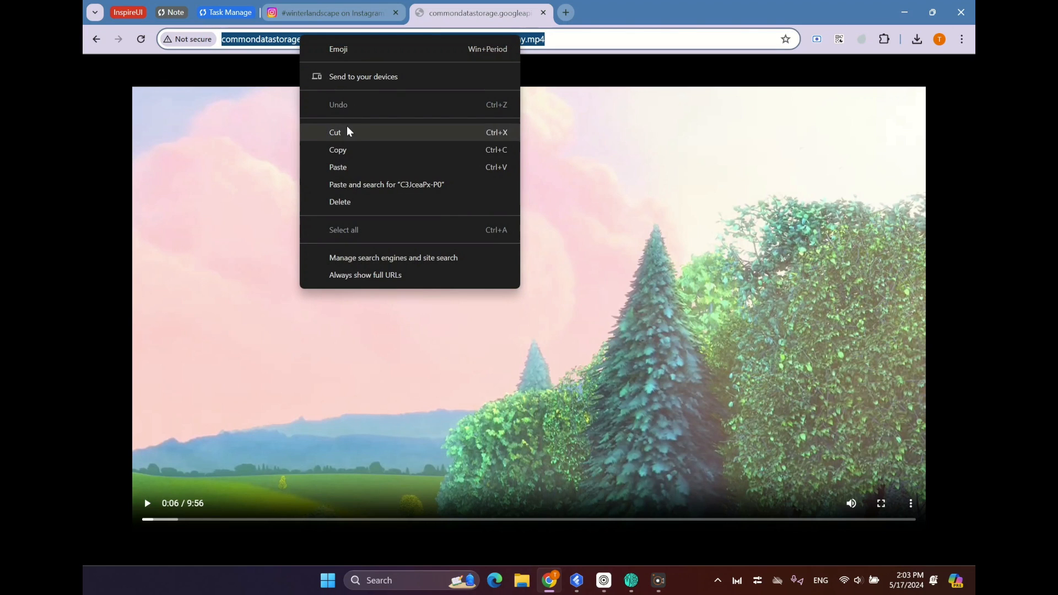
{"action": "left_click", "coordinate": [348, 151]}
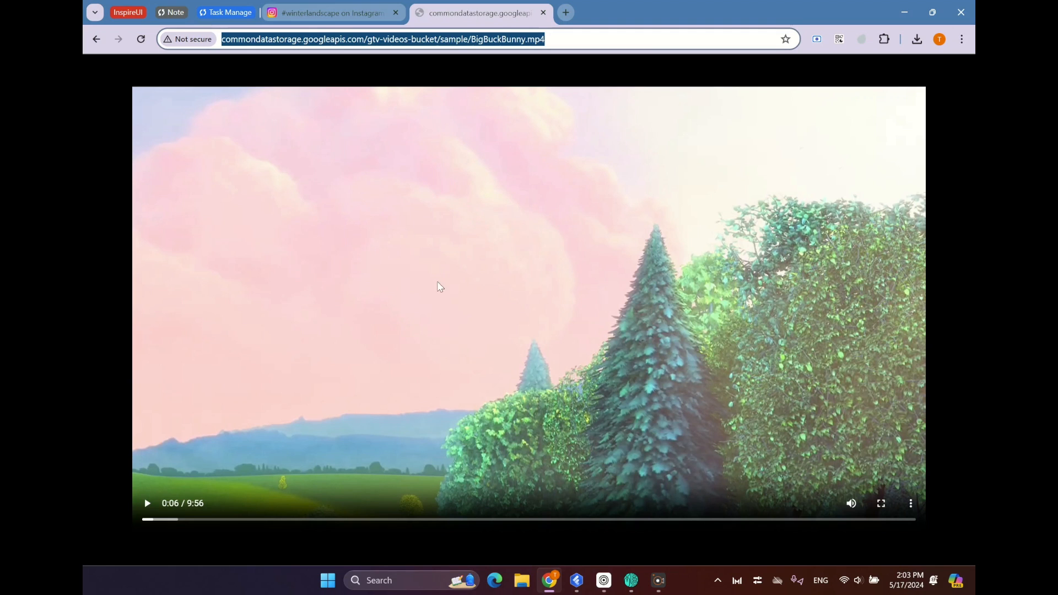
Return to FluxBuilder, paste the BigBuckBunny.mp4 URL as the third story's Video Link, and update the story.
{"action": "left_click", "coordinate": [576, 582]}
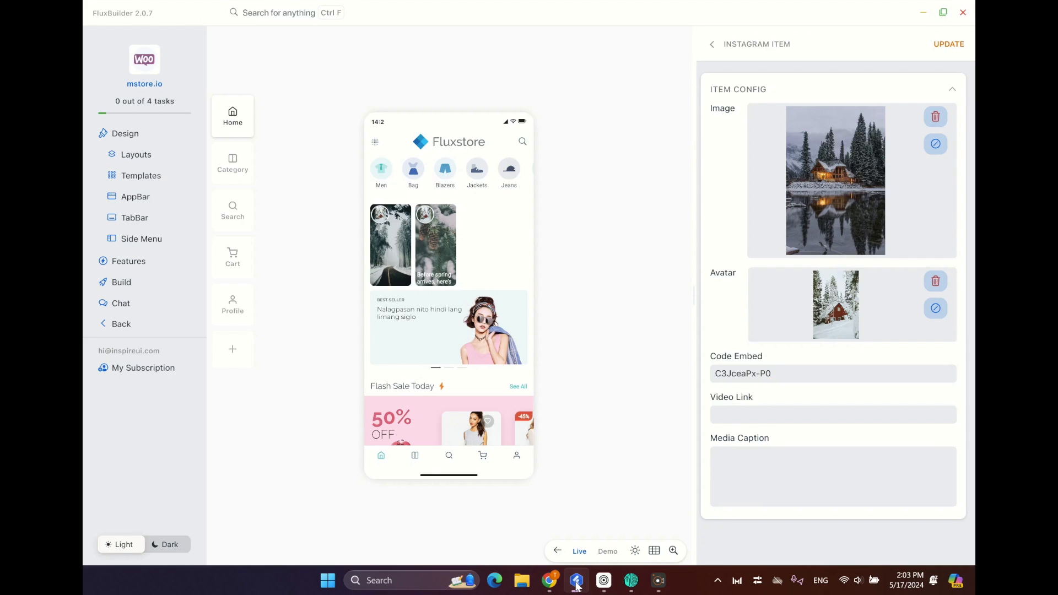
{"action": "right_click", "coordinate": [751, 416]}
{"action": "left_click", "coordinate": [753, 392]}
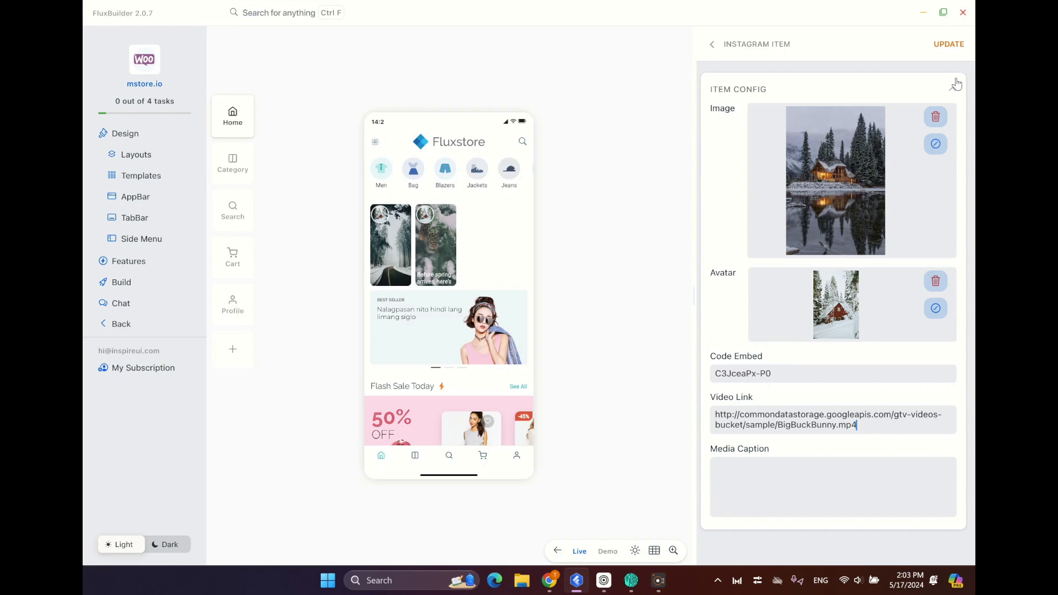
{"action": "left_click", "coordinate": [948, 45]}
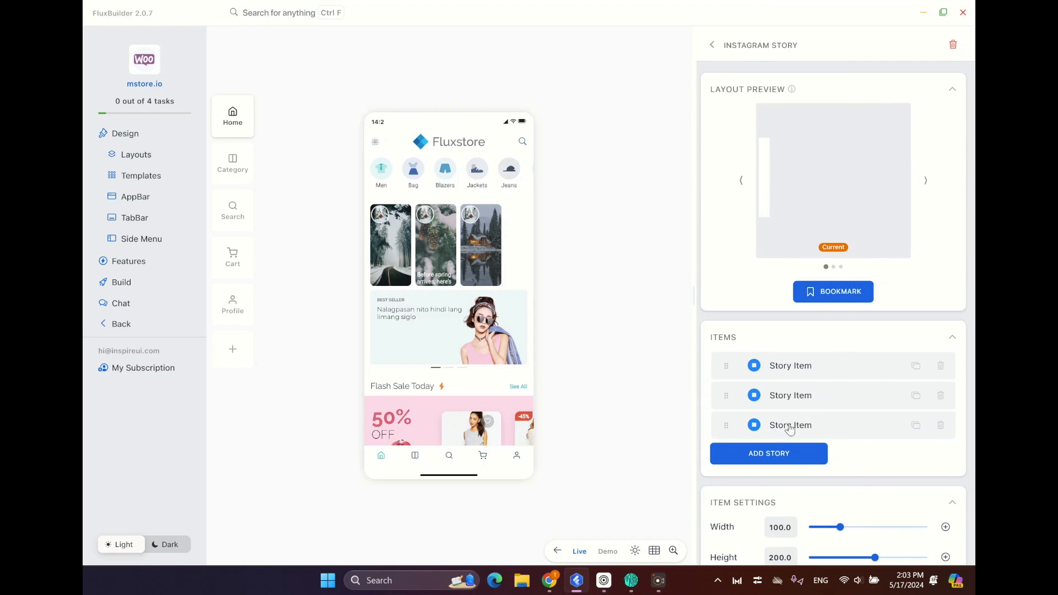
Set the story items' width to about 138.5, height to about 263.5 and radius to about 24.
{"action": "scroll", "coordinate": [814, 431], "scroll_direction": "down", "scroll_amount": 2}
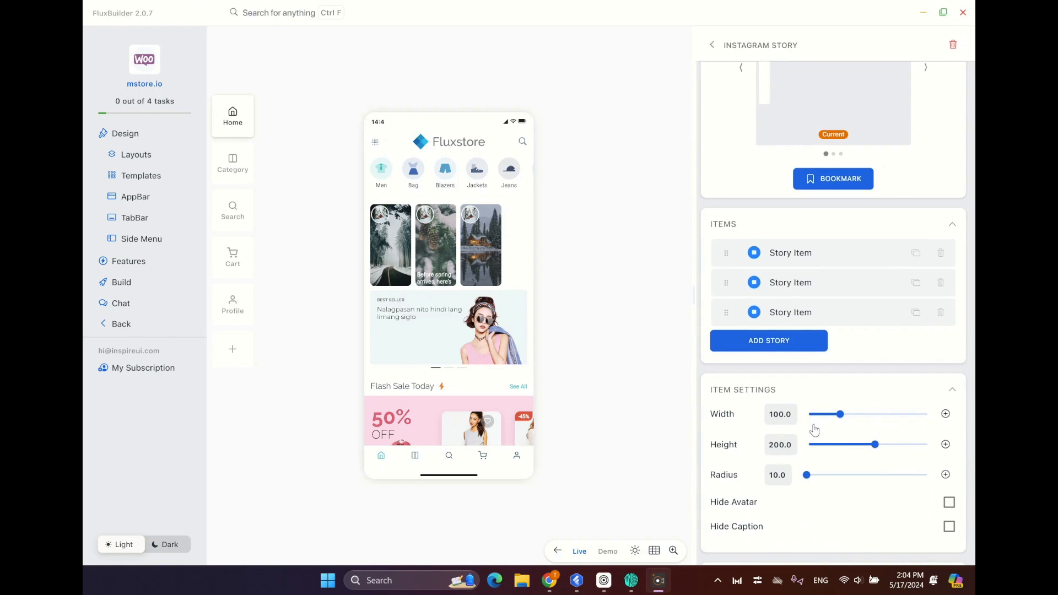
{"action": "scroll", "coordinate": [814, 431], "scroll_direction": "down", "scroll_amount": 5}
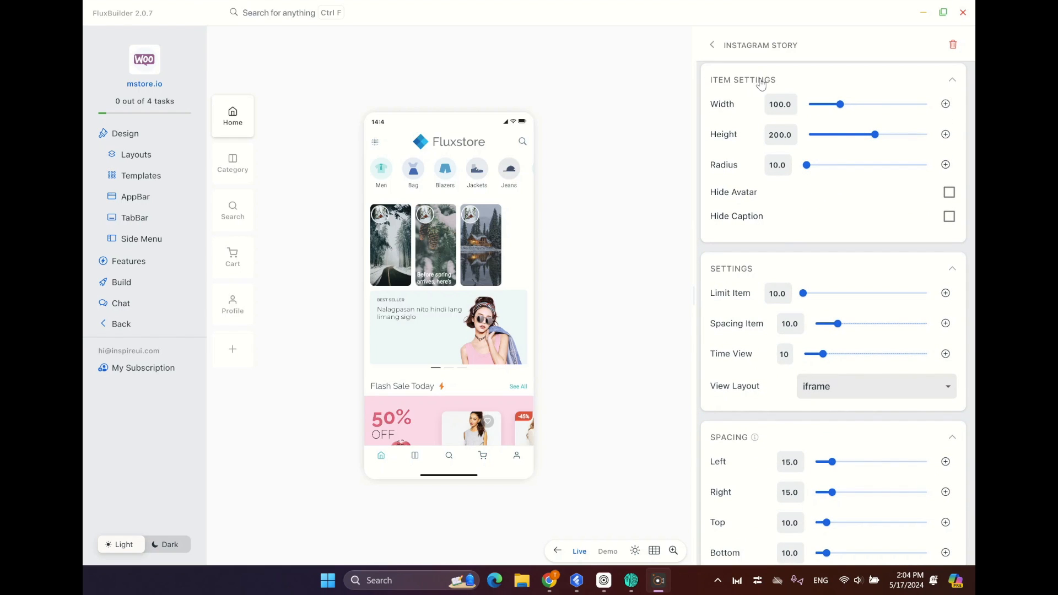
{"action": "mouse_move", "coordinate": [838, 104]}
{"action": "left_mouse_down"}
{"action": "mouse_move", "coordinate": [867, 108]}
{"action": "mouse_move", "coordinate": [855, 110]}
{"action": "left_mouse_up"}
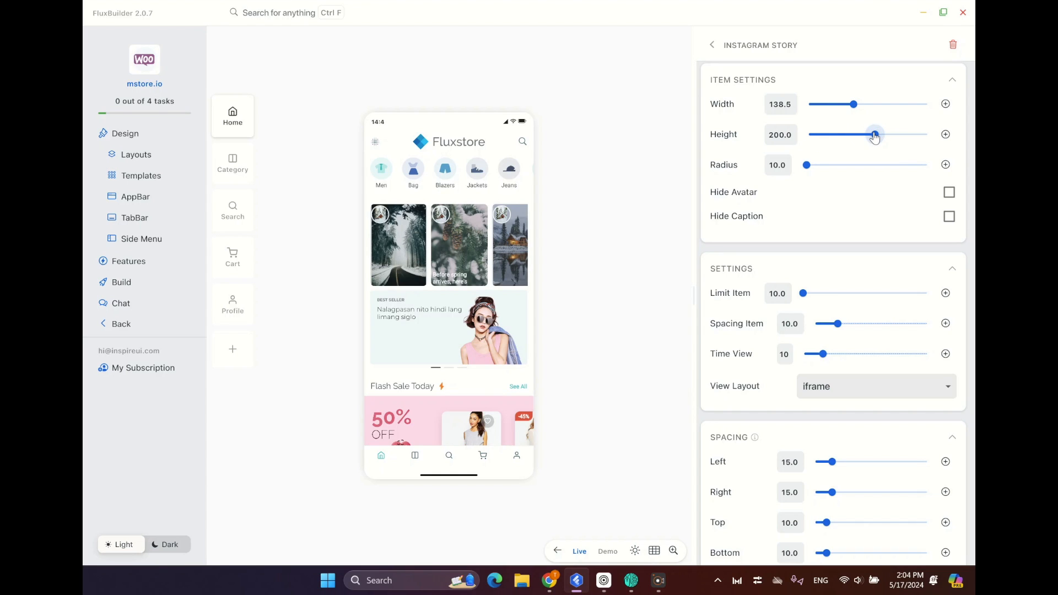
{"action": "left_click_drag", "start_coordinate": [875, 137], "coordinate": [899, 140]}
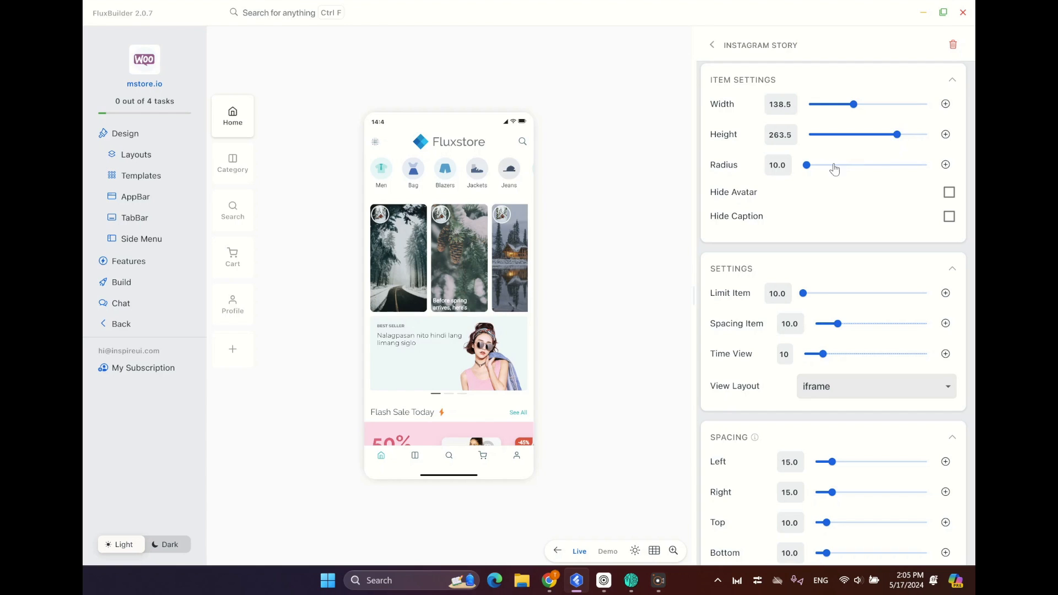
{"action": "mouse_move", "coordinate": [807, 167]}
{"action": "left_mouse_down"}
{"action": "mouse_move", "coordinate": [844, 172]}
{"action": "mouse_move", "coordinate": [814, 173]}
{"action": "left_mouse_up"}
Turn Hide Avatar on and back off, and do the same with Hide Caption, to try both options.
{"action": "left_click", "coordinate": [949, 192]}
{"action": "left_click", "coordinate": [950, 193]}
{"action": "left_click", "coordinate": [949, 218]}
{"action": "left_click", "coordinate": [950, 218]}
Set the story widget's Spacing Item to 12, Time View to 60 and View Layout to iframe.
{"action": "scroll", "coordinate": [743, 274], "scroll_direction": "down", "scroll_amount": 2}
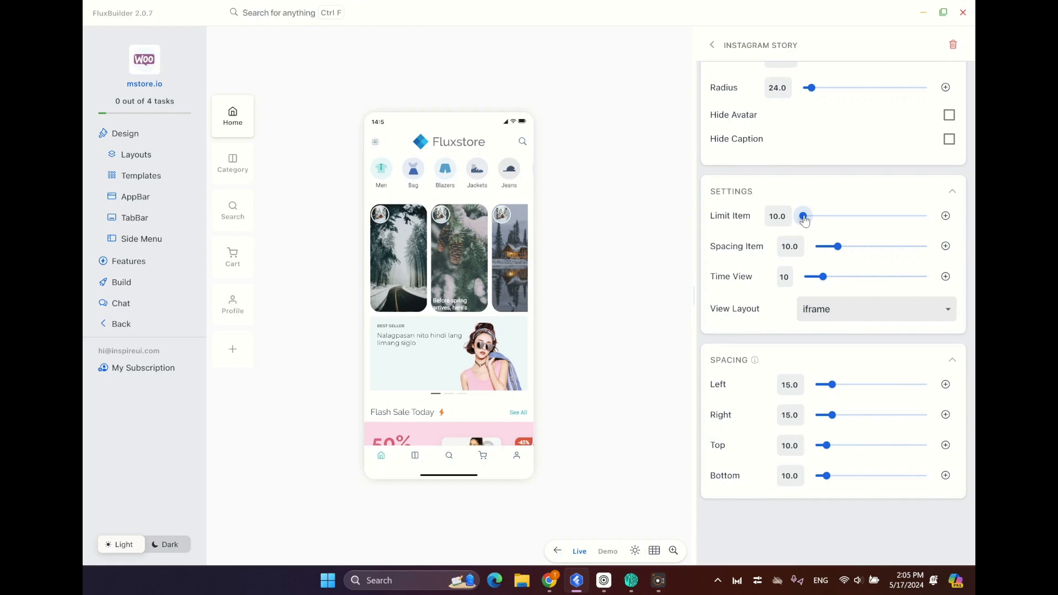
{"action": "left_click_drag", "start_coordinate": [806, 220], "coordinate": [846, 253]}
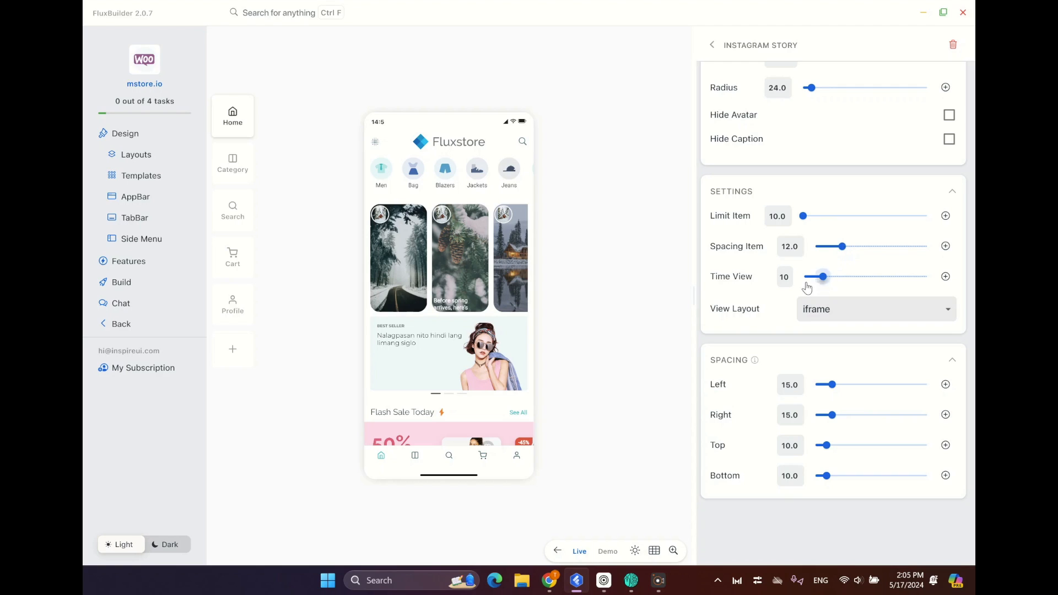
{"action": "left_click_drag", "start_coordinate": [822, 278], "coordinate": [940, 281]}
{"action": "left_click", "coordinate": [825, 312]}
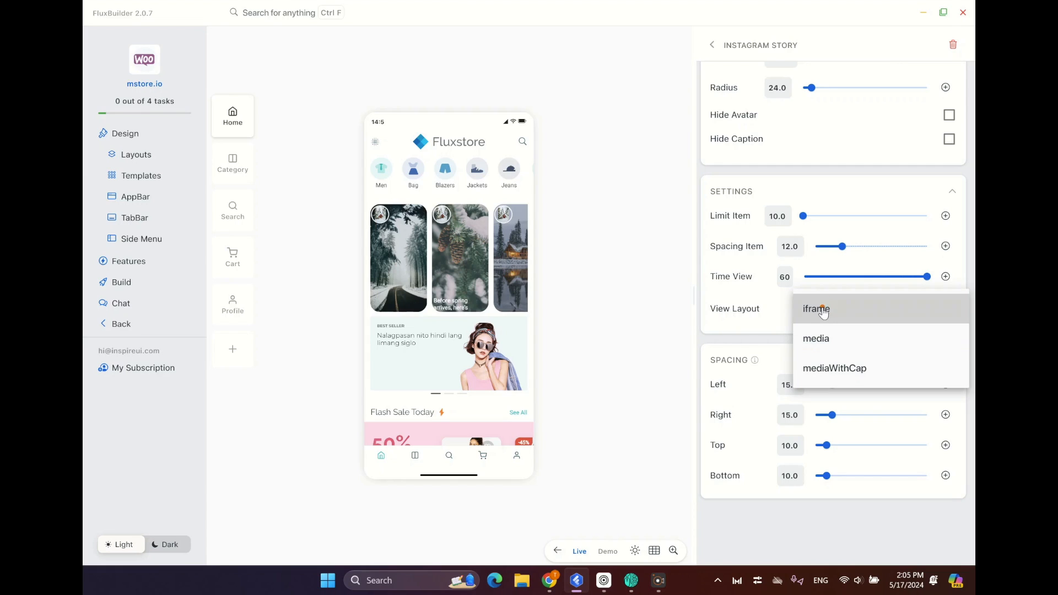
{"action": "left_click", "coordinate": [824, 312]}
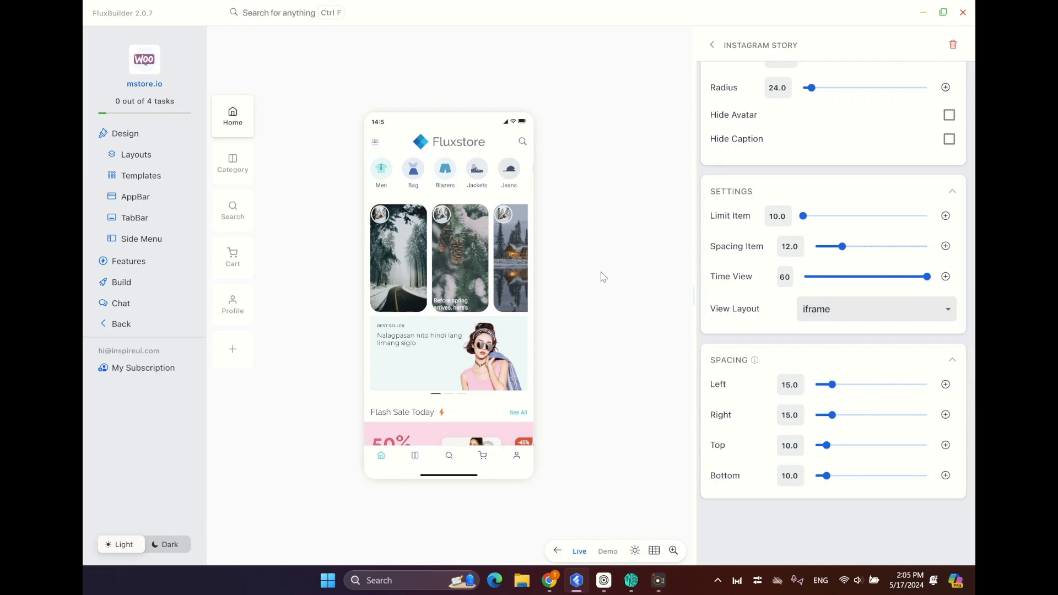
Set View Layout to media, open the first story in the phone preview, and return to the Home screen.
{"action": "left_click", "coordinate": [828, 316]}
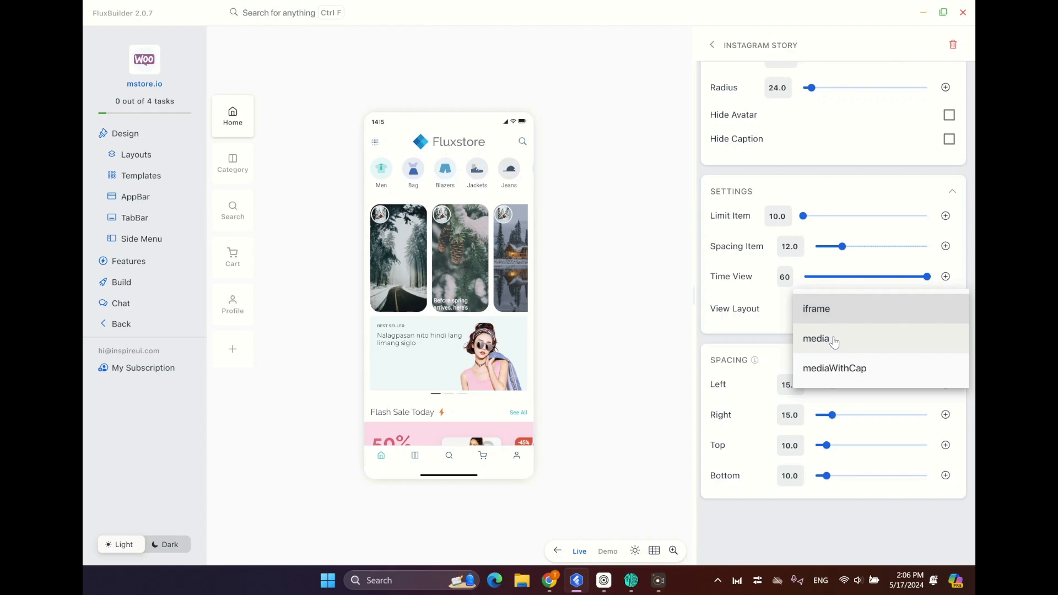
{"action": "left_click", "coordinate": [834, 343]}
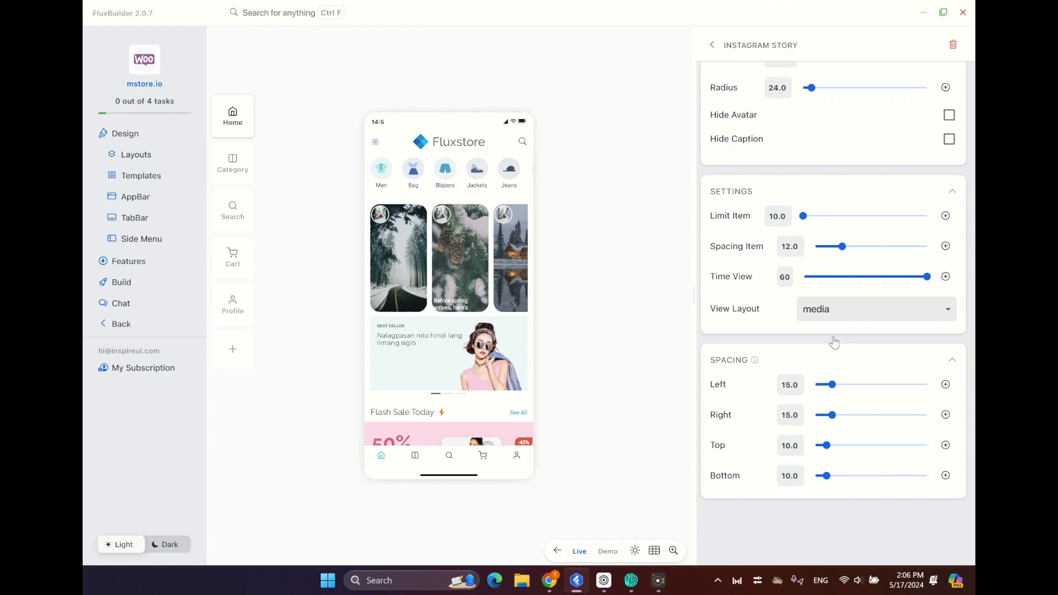
{"action": "left_click", "coordinate": [400, 284]}
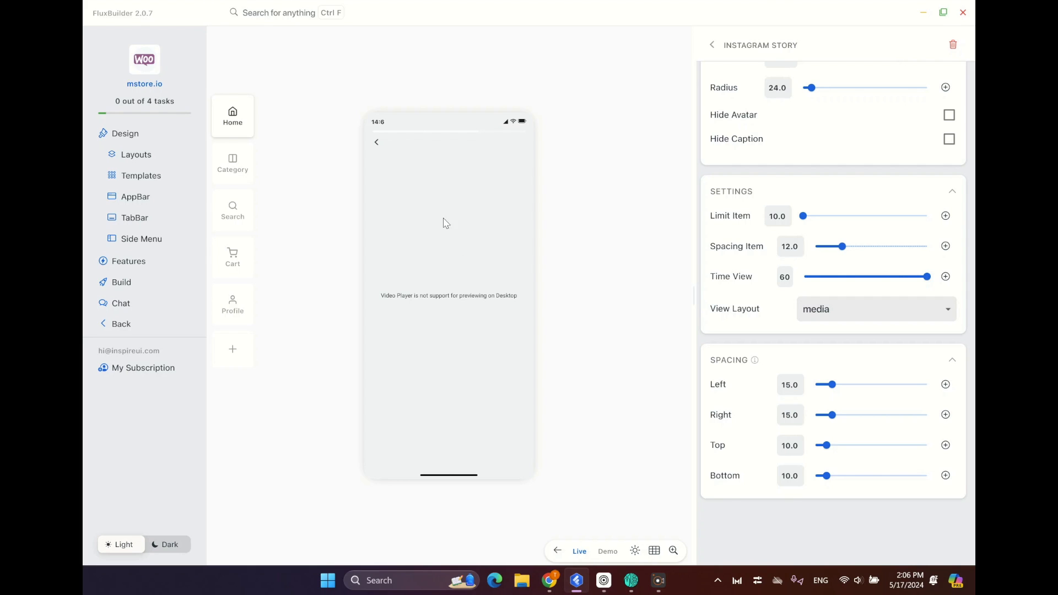
{"action": "left_click", "coordinate": [378, 145]}
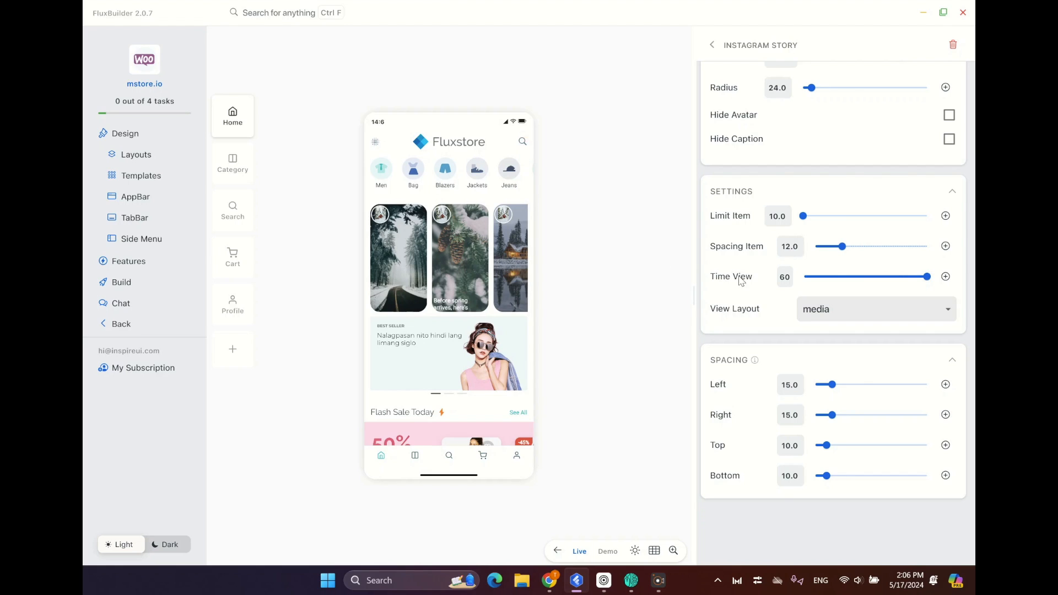
Set View Layout to mediaWithCap, open the pine cone story in the phone preview, and return to the Home screen.
{"action": "left_click", "coordinate": [827, 315]}
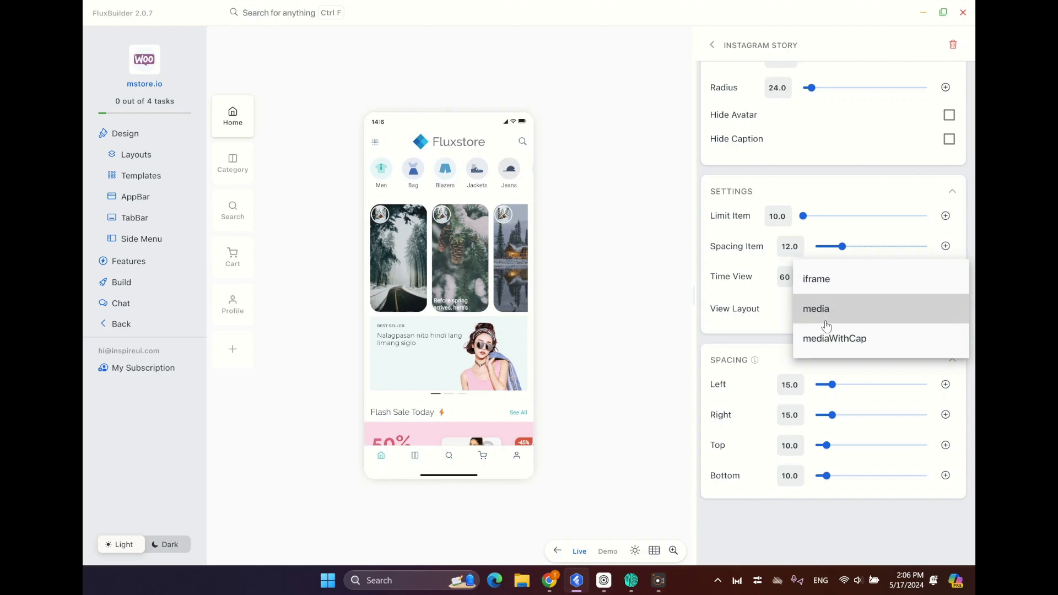
{"action": "left_click", "coordinate": [821, 336]}
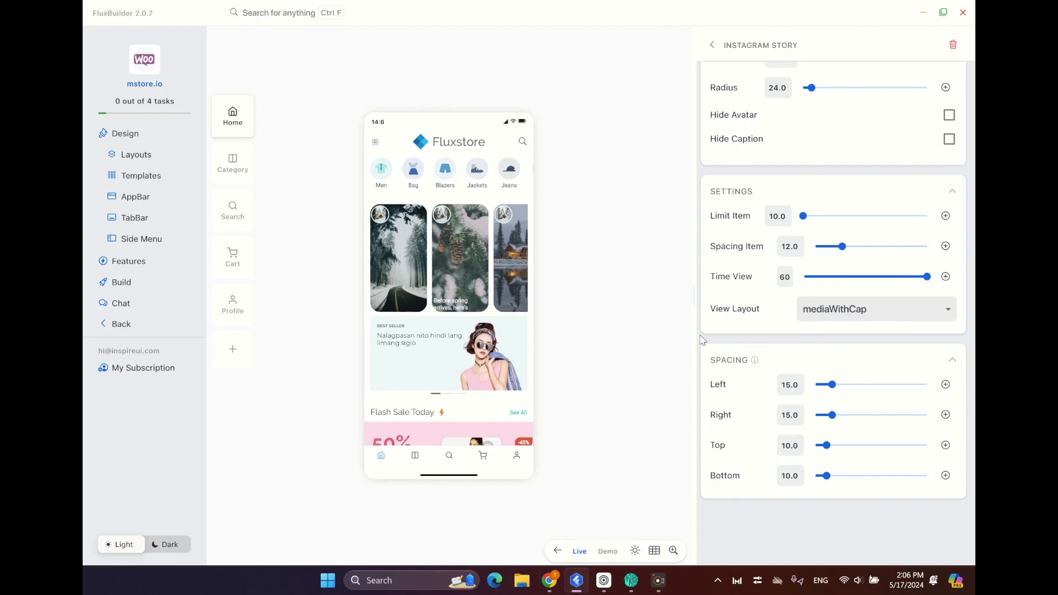
{"action": "left_click", "coordinate": [463, 260]}
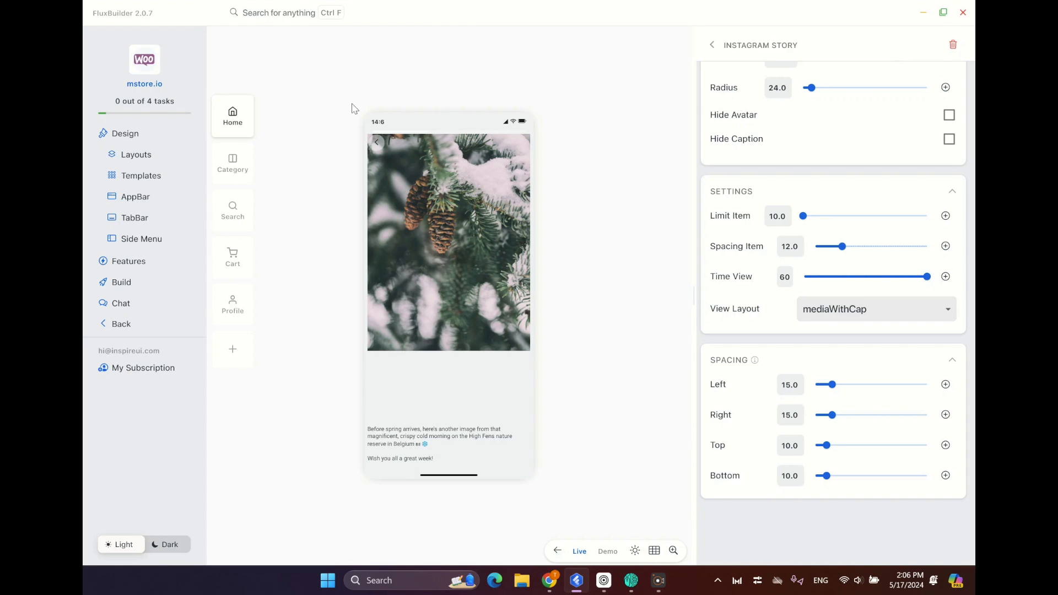
{"action": "left_click", "coordinate": [377, 144]}
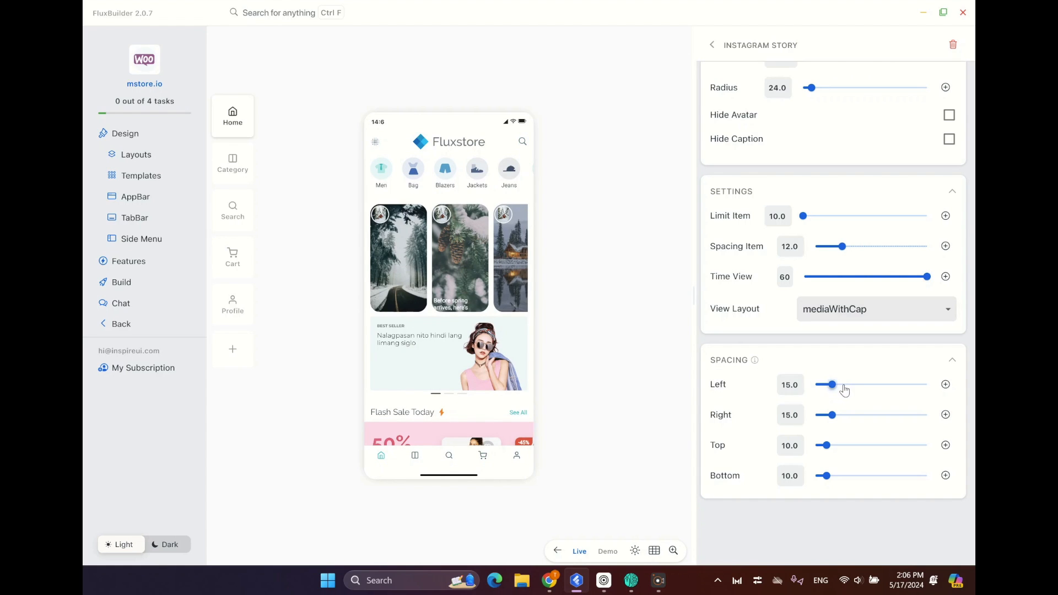
Adjust the widget's outer spacing to 33 at the bottom and 16 at the top.
{"action": "left_click_drag", "start_coordinate": [832, 385], "coordinate": [829, 389]}
{"action": "left_click_drag", "start_coordinate": [826, 476], "coordinate": [853, 481]}
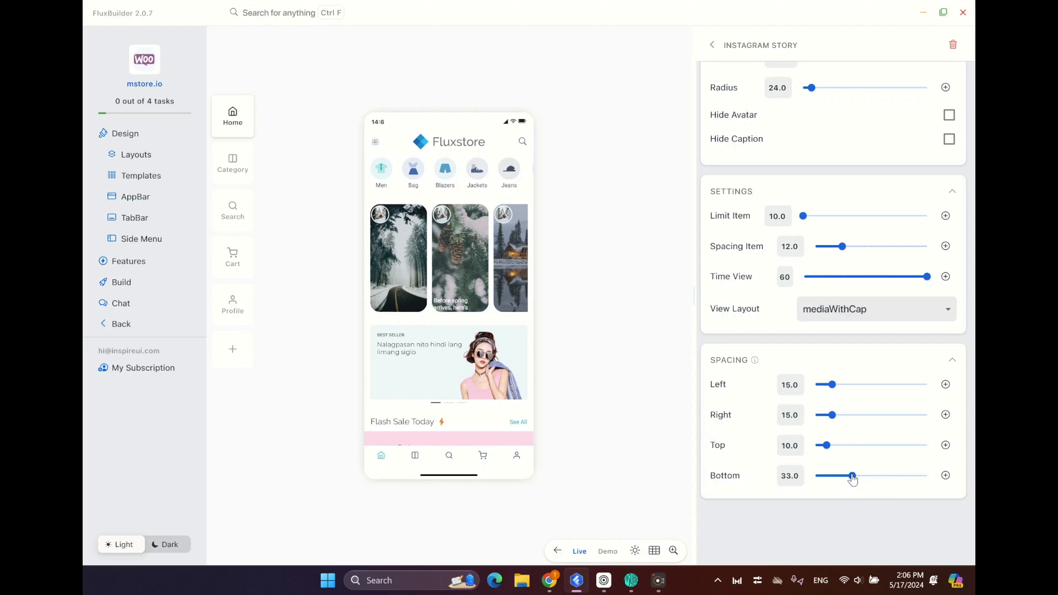
{"action": "left_click", "coordinate": [847, 446]}
{"action": "left_click_drag", "start_coordinate": [848, 448], "coordinate": [834, 449]}
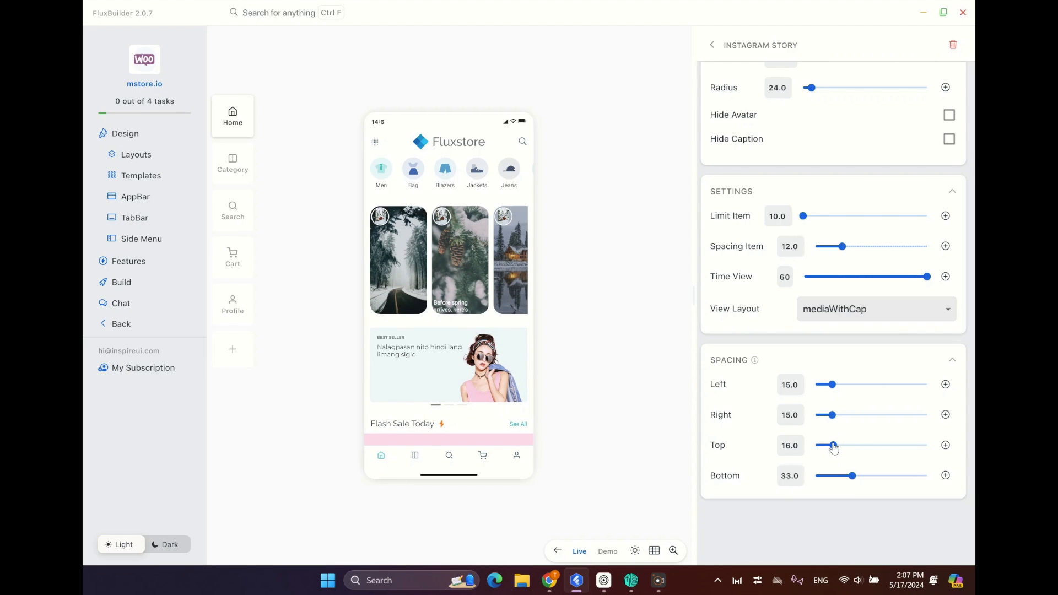